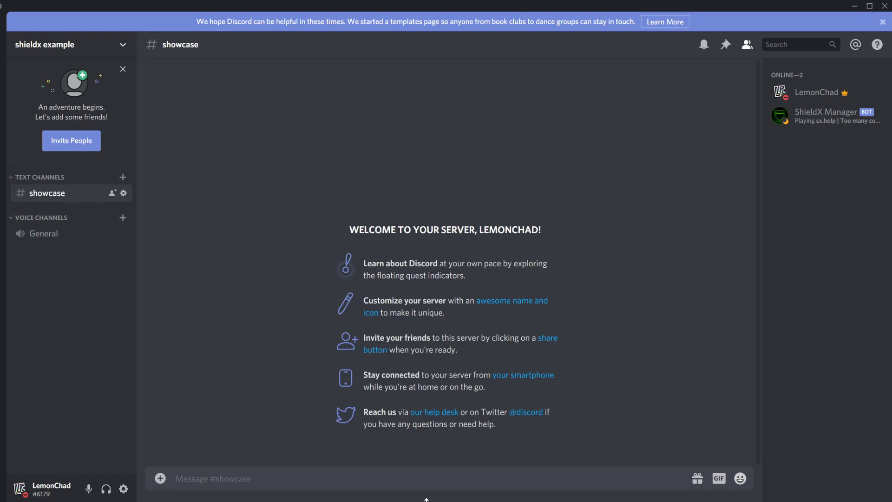
Step: Post "Hello!" in the showcase channel and request the inventory with sx.inventory
text(Hello!)
key(Return)
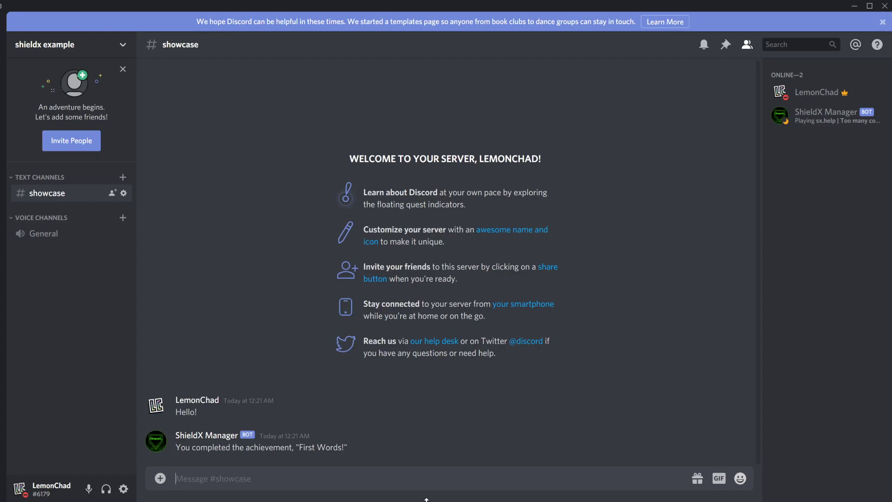
text(sx.inventory)
key(Return)
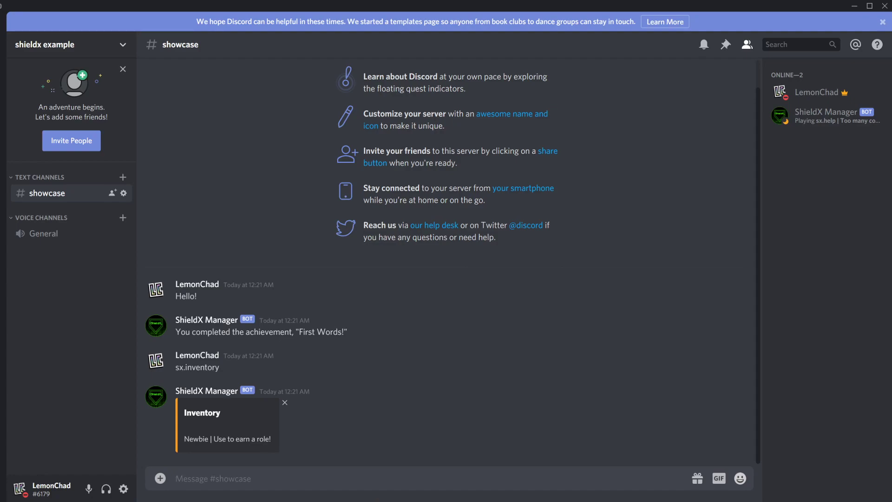
Step: Use the Newbie item with sx.use Newbie and open the server owner's profile card to check the role
text(sx.use Newbie)
key(Return)
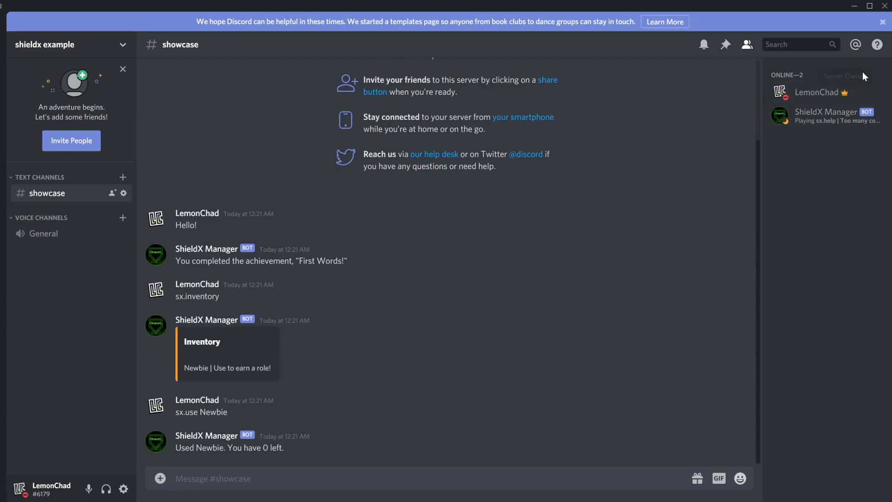
click(857, 100)
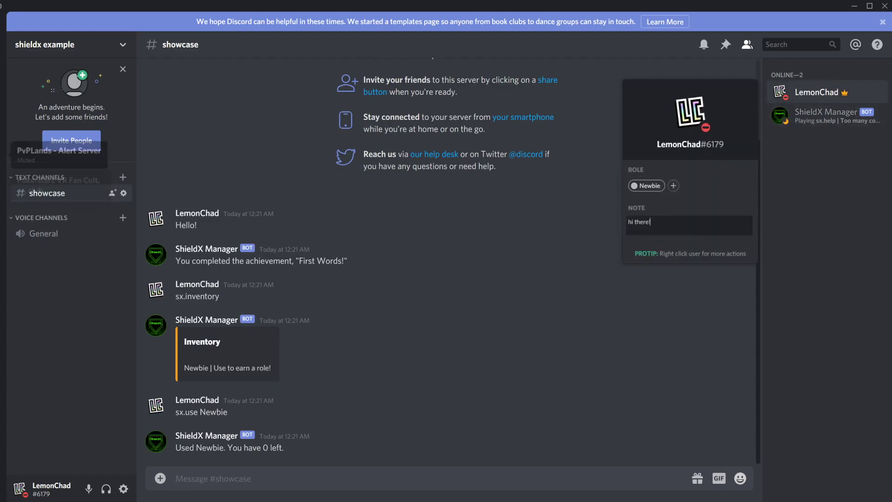
Step: Open the role settings of the shieldx example server and set the Newbie role's color to yellow
right_click(1, 128)
mouse_move(55, 212)
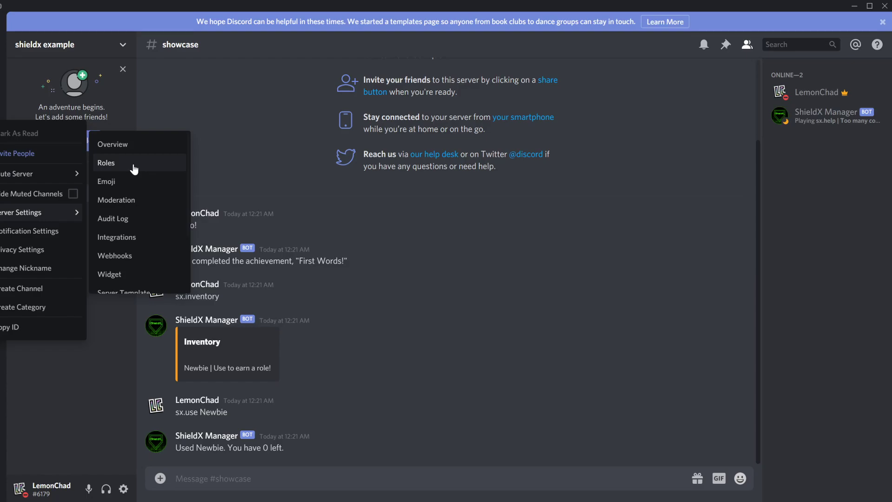
click(133, 164)
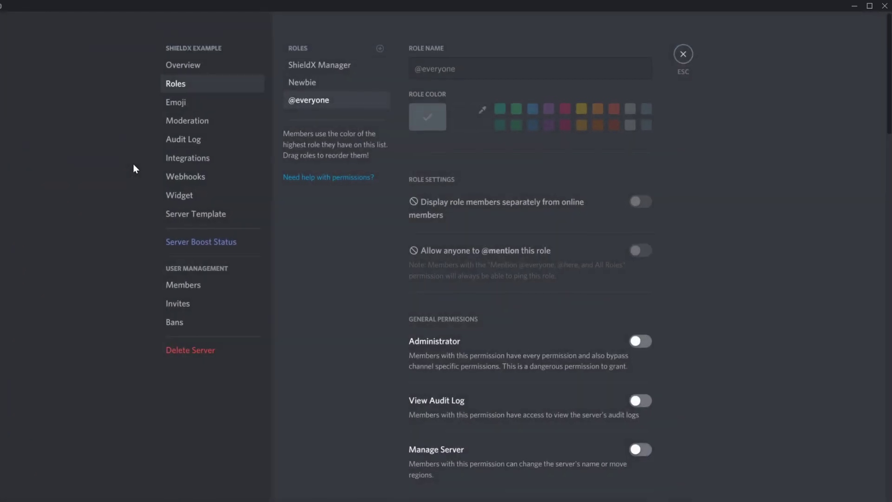
click(344, 86)
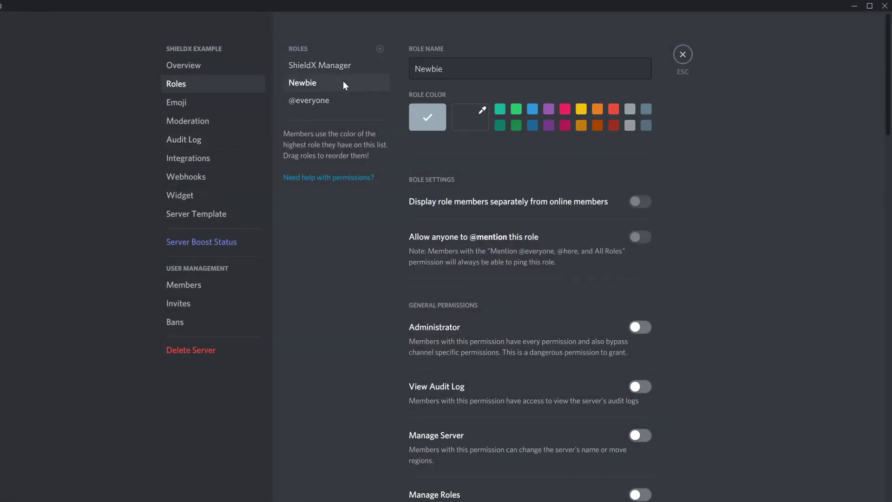
click(577, 109)
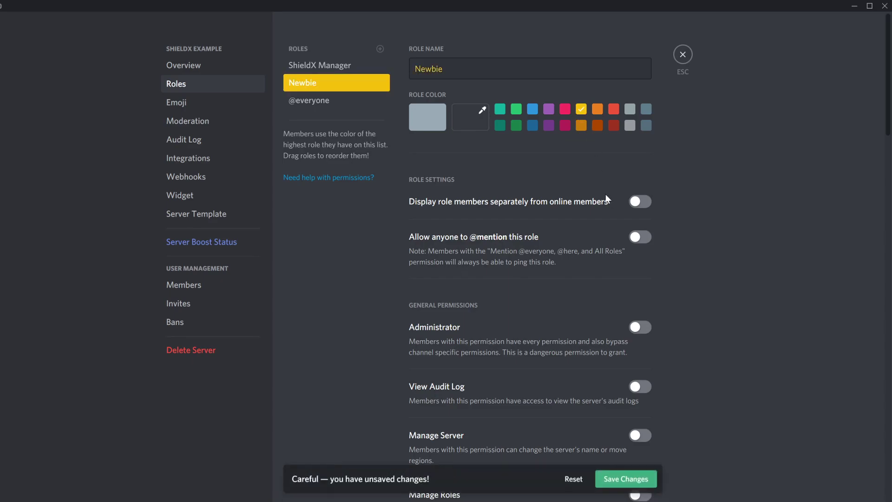
Step: Display Newbie role members separately from online members, save the changes and leave the server settings
click(637, 238)
click(640, 202)
click(640, 237)
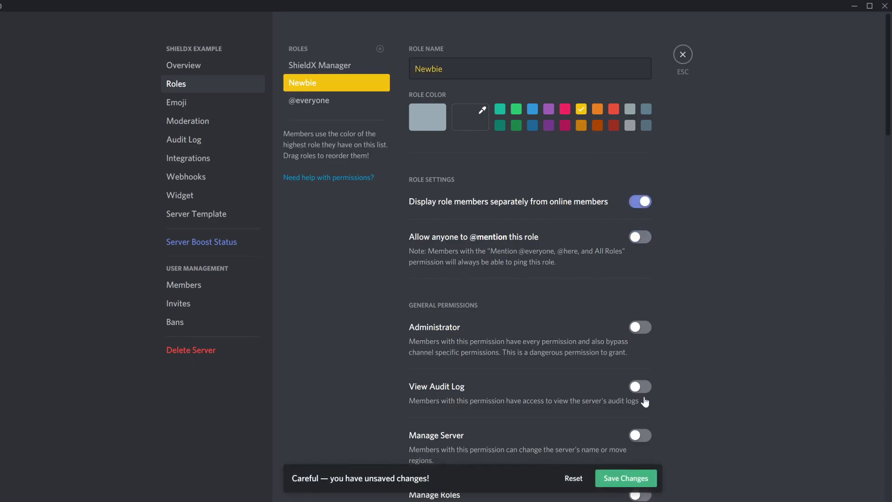
click(624, 478)
click(683, 56)
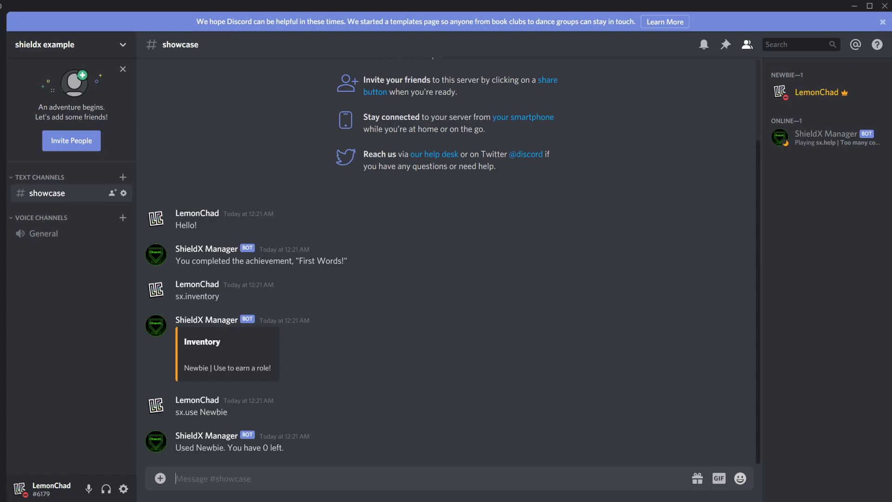
Step: Request the bot's shop listing in the showcase channel with sx.shop, sending the command twice
text(sx.sxi)
key(BackSpace)
key(BackSpace)
key(BackSpace)
key(BackSpace)
text(.sx)
key(BackSpace)
text(hop)
key(Return)
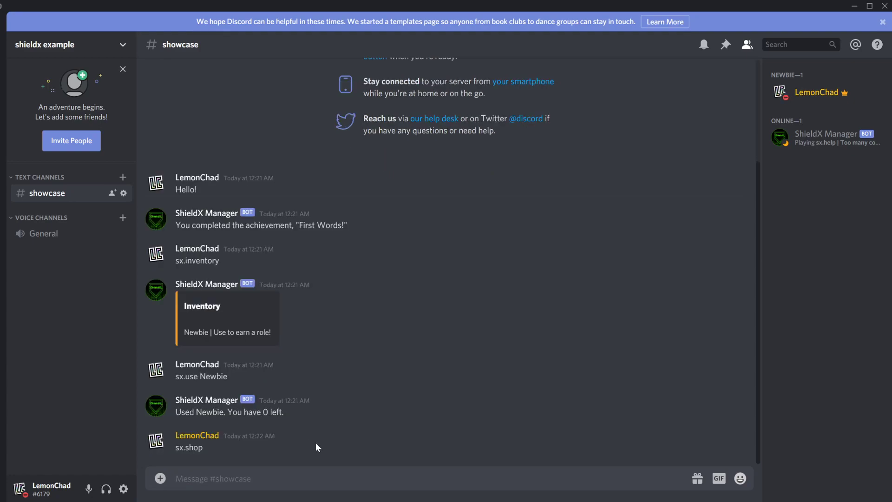
text(sx.shop)
key(Return)
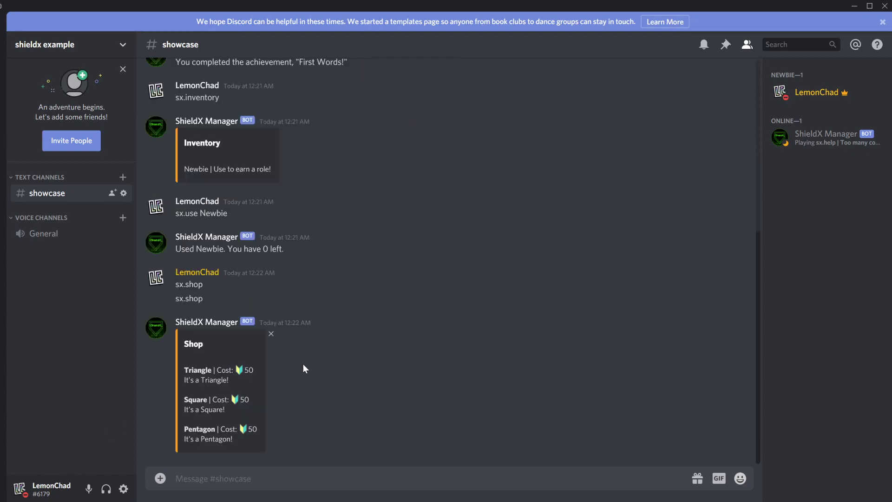
Step: Request the player's level, XP and bits from the bot with sx.stats
text(sx.)
key(BackSpace)
key(BackSpace)
key(BackSpace)
text(sx.stats)
key(Return)
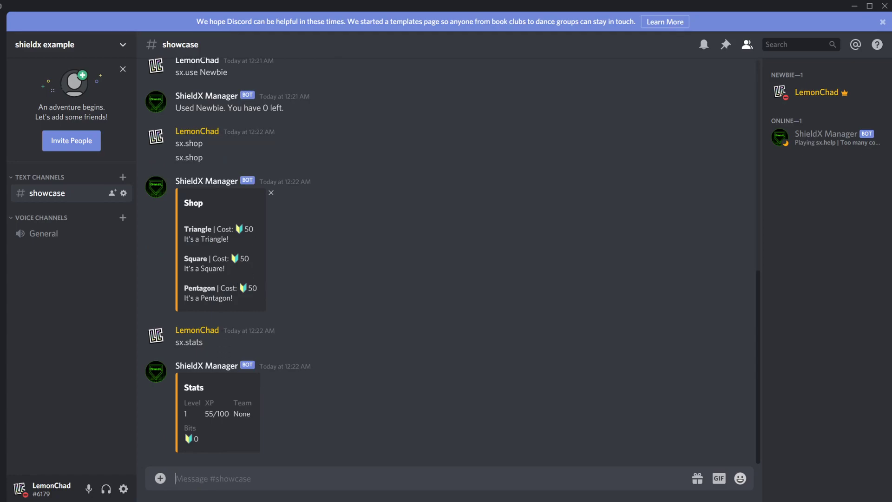
Step: Grant extra bits with sx.infiniteBits and check the balance again with sx.stats
text(sx.infiniteBits)
key(Return)
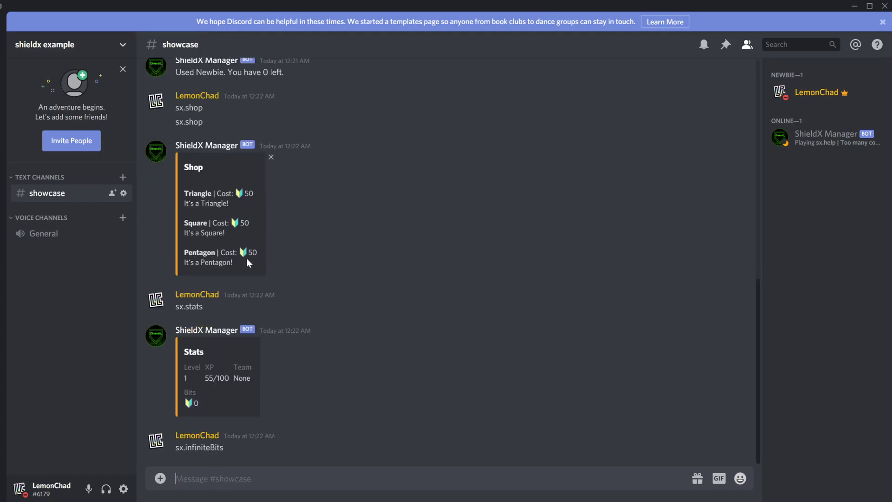
text(sx.stats)
key(Return)
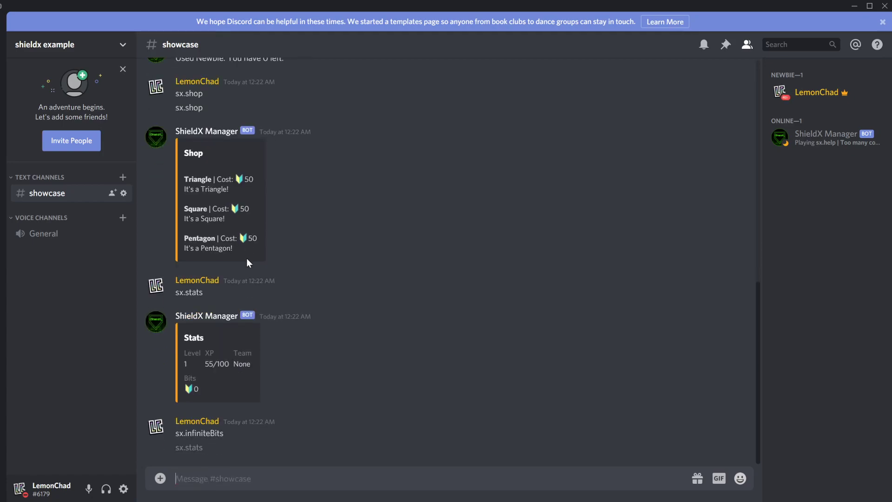
Step: Buy the Pentagon item from the bot's shop with sx.shop Pentagon
text(s)
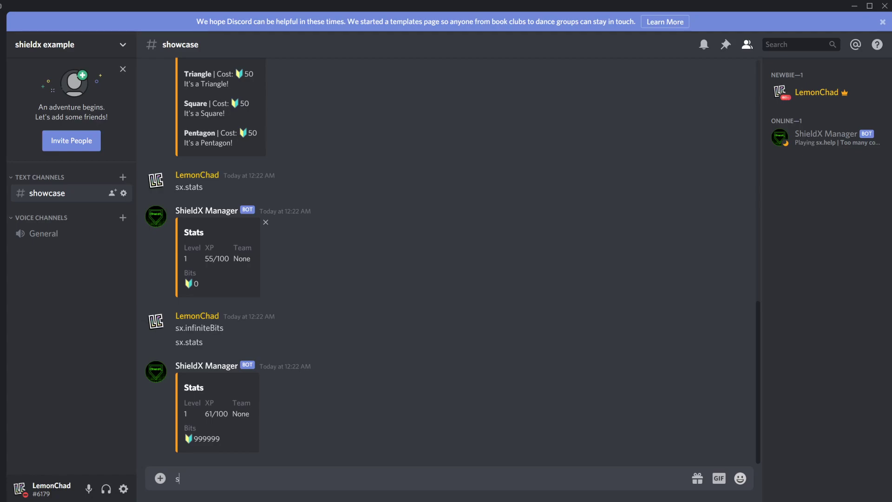
text(x.shop Pentagon)
key(Return)
Step: Check the purchased items with sx.inventory and list the shop again with sx.shop
text(sx)
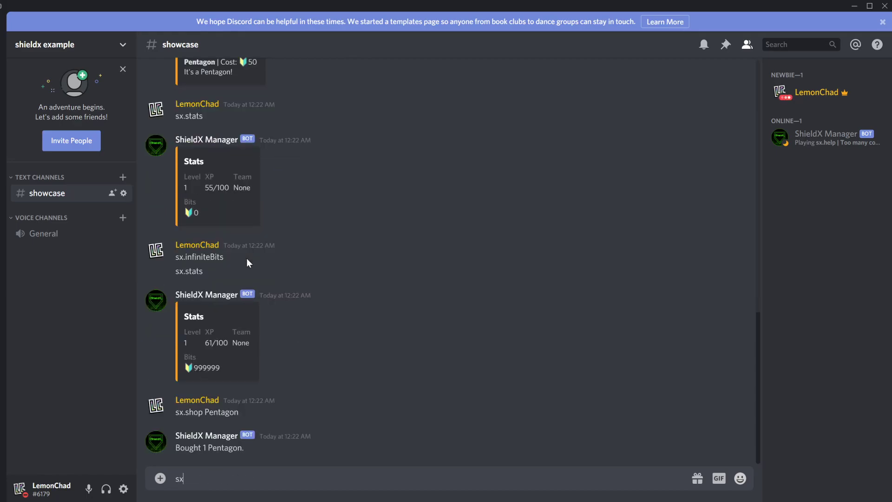
text(.shop)
key(ctrl+a)
text(sx.inventory)
key(Return)
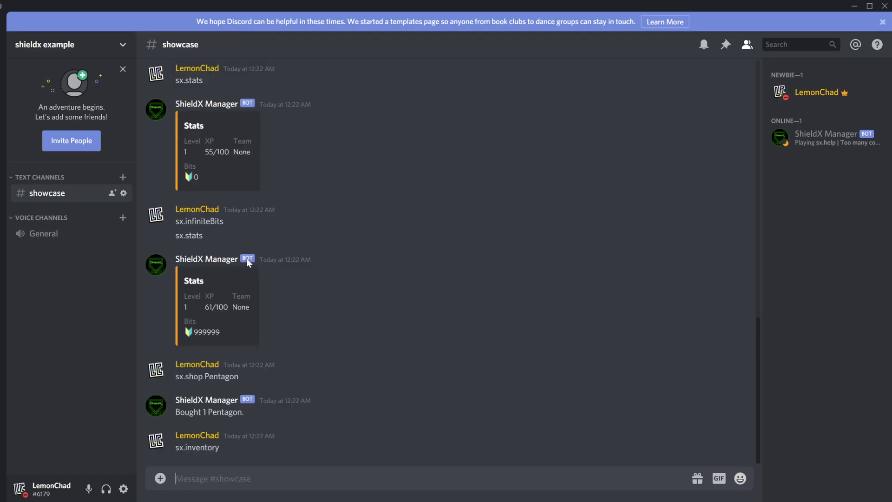
text(sx.shop)
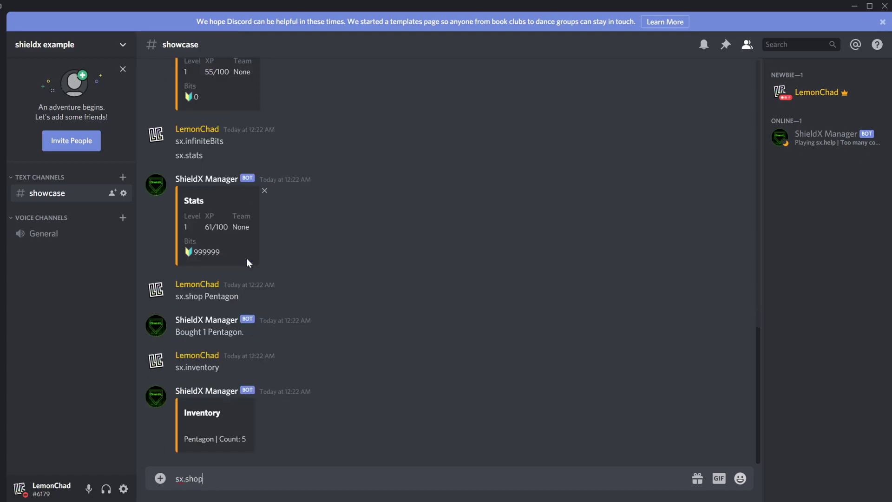
key(Return)
Step: Buy a Square and a Triangle with the commands sx.shop Square and sx.shop Triangle
text(sx/)
key(BackSpace)
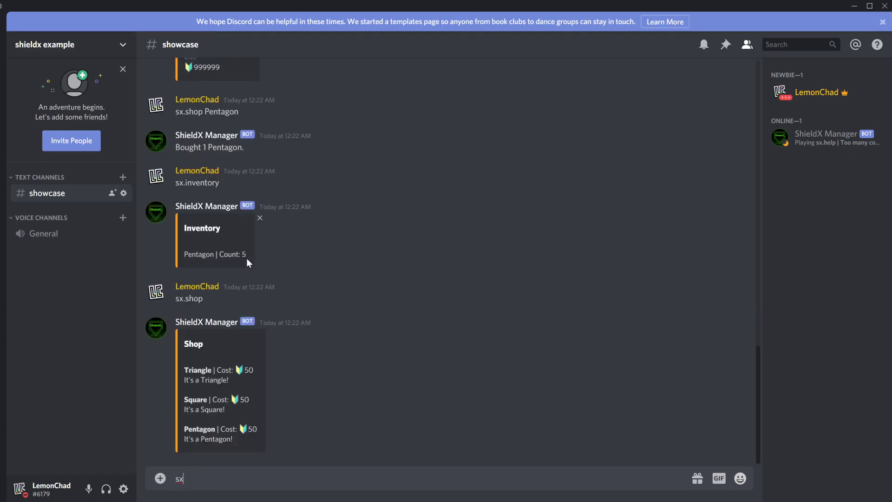
text(.shop Square)
key(Return)
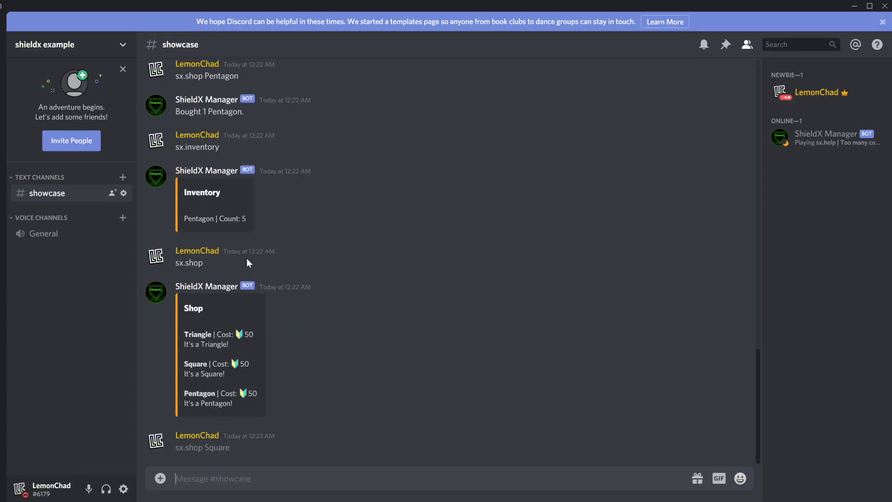
text(sx.shop Tr)
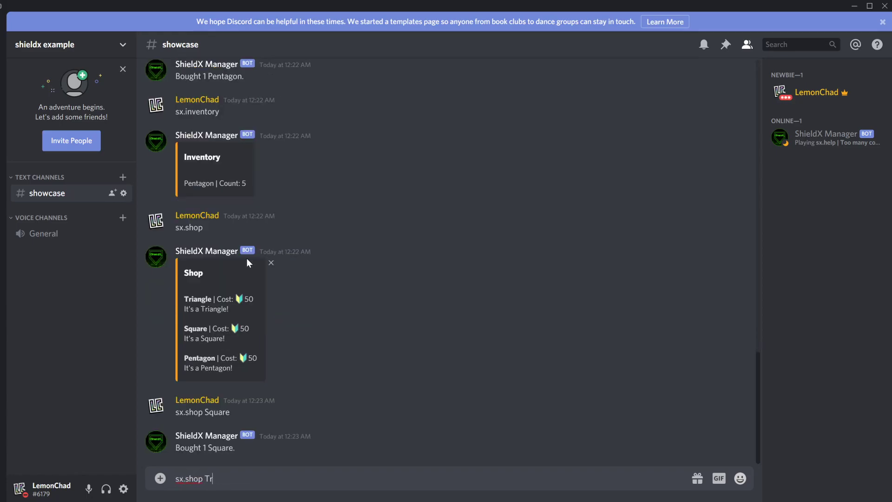
text(iangle)
key(Return)
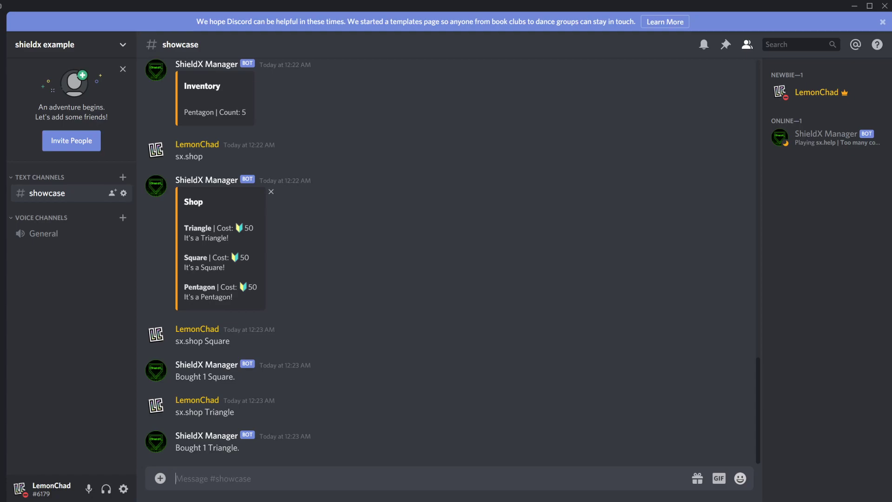
Step: Request the updated inventory after the shape purchases with sx.inventory
text(sx.ivnen)
key(BackSpace)
key(BackSpace)
key(BackSpace)
key(BackSpace)
text(nventory)
key(Return)
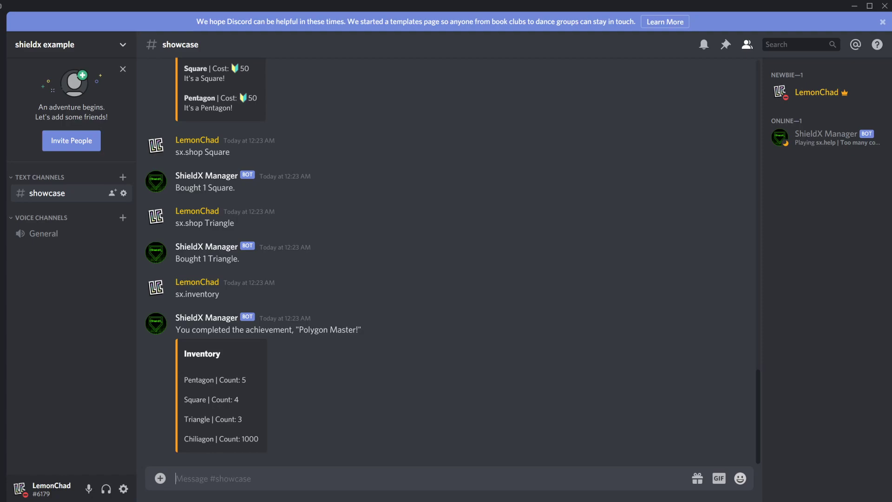
Step: Highlight the Polygon Master achievement name, the Chiliagon item and its count in the bot's replies
drag(299, 330, 359, 330)
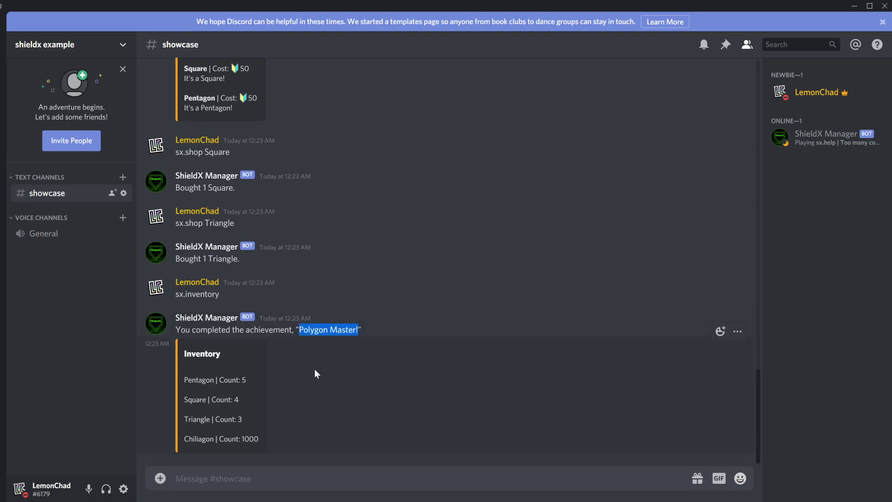
double_click(198, 439)
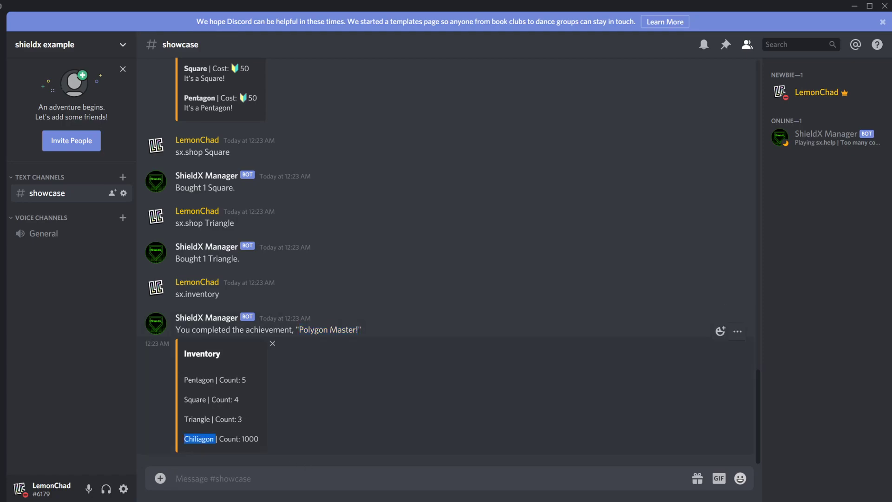
double_click(250, 439)
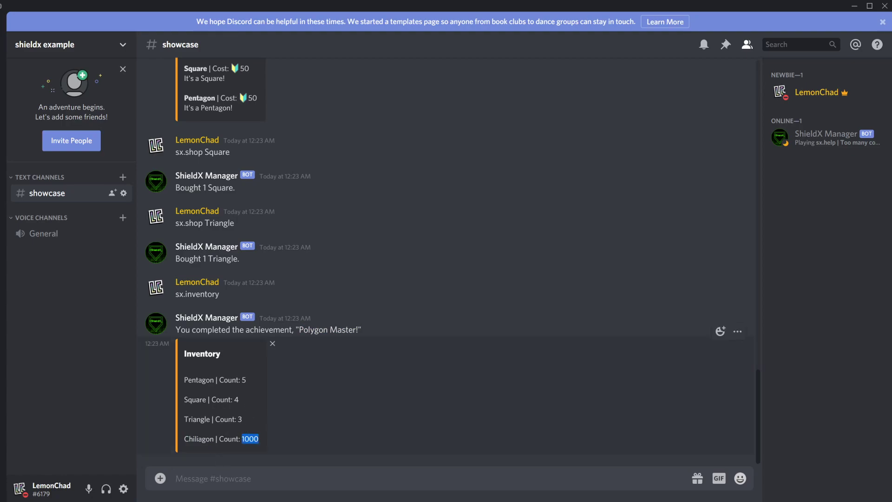
double_click(199, 438)
double_click(250, 439)
Step: List the achievements of the example server with sx.achievements
click(275, 456)
text(sx.achievements)
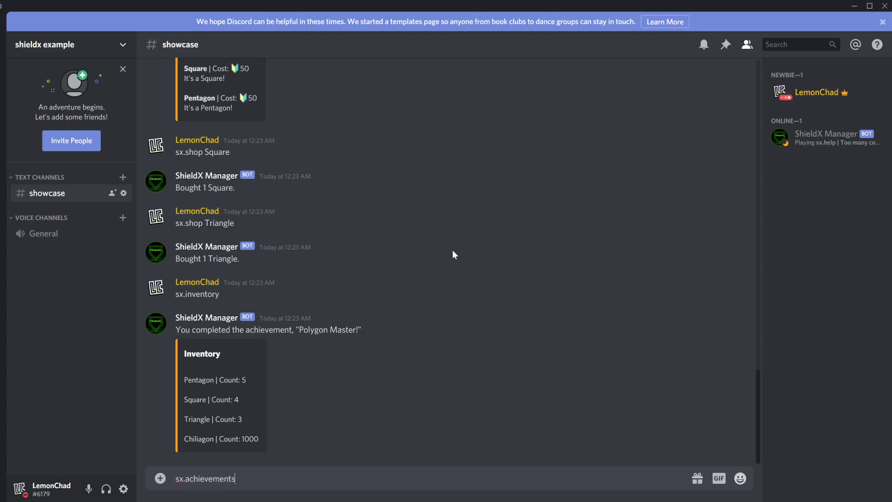
key(Return)
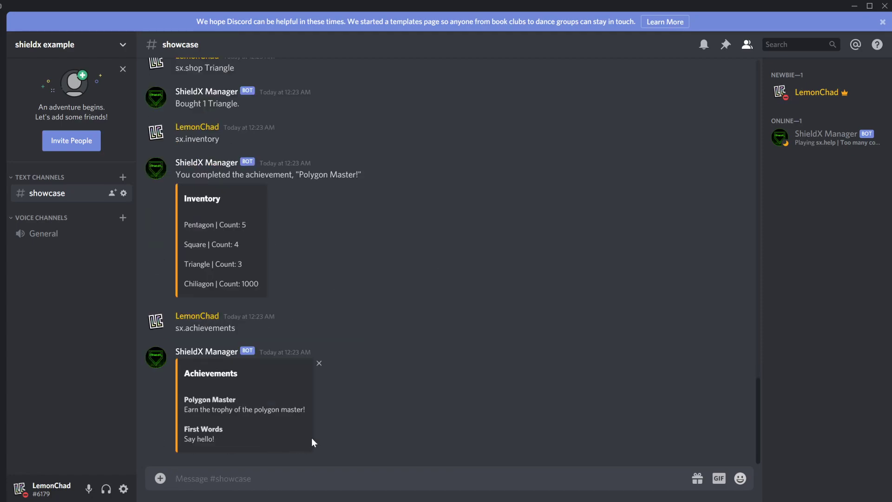
Step: Switch to the shieldx tutorial server and request its shop listing with sx.shop
click(3, 93)
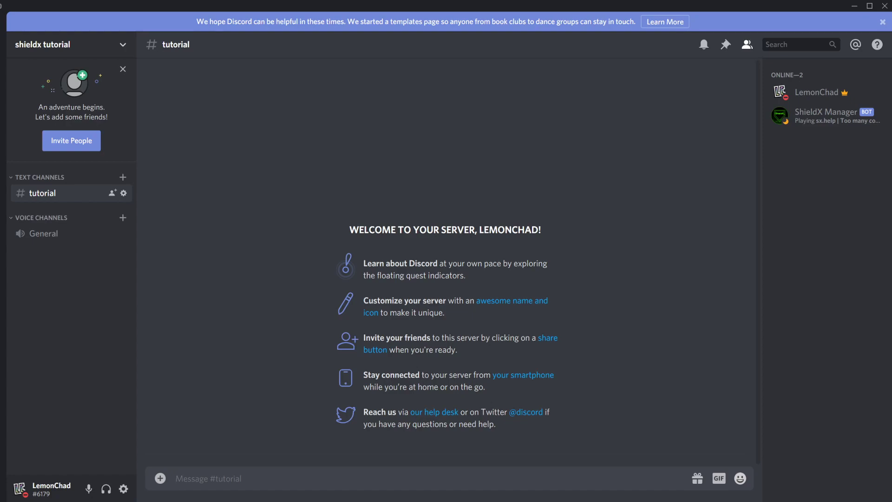
text(sx.shop)
key(Return)
Step: Request the tutorial server's achievements with sx.achievements and mark the channel's new messages as read
text(sx)
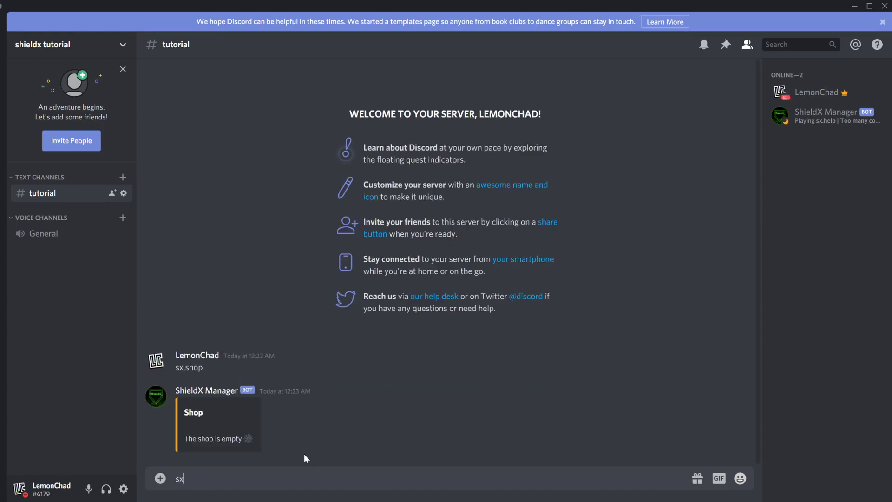
text(.achievements)
key(Return)
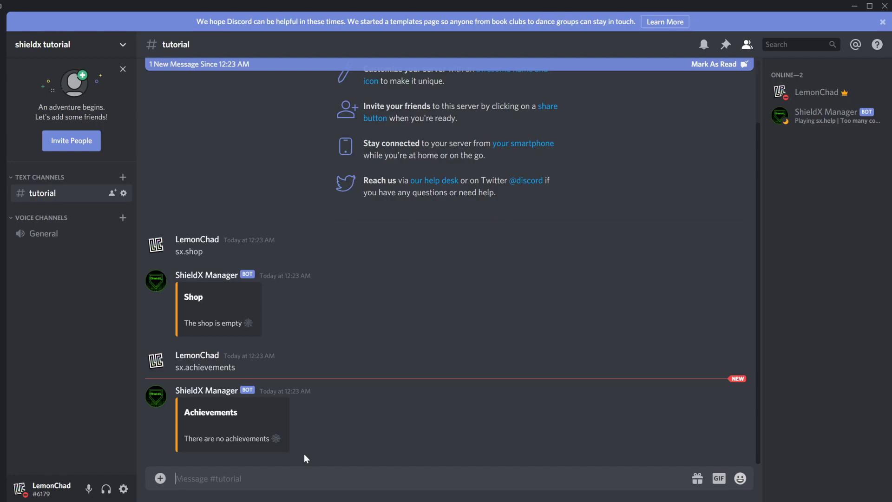
scroll(362, 353, up, 2)
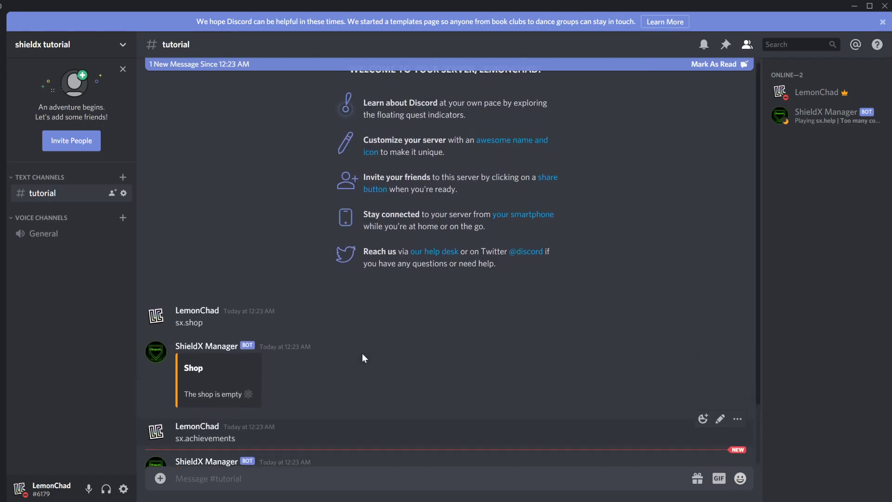
scroll(361, 353, down, 2)
click(725, 63)
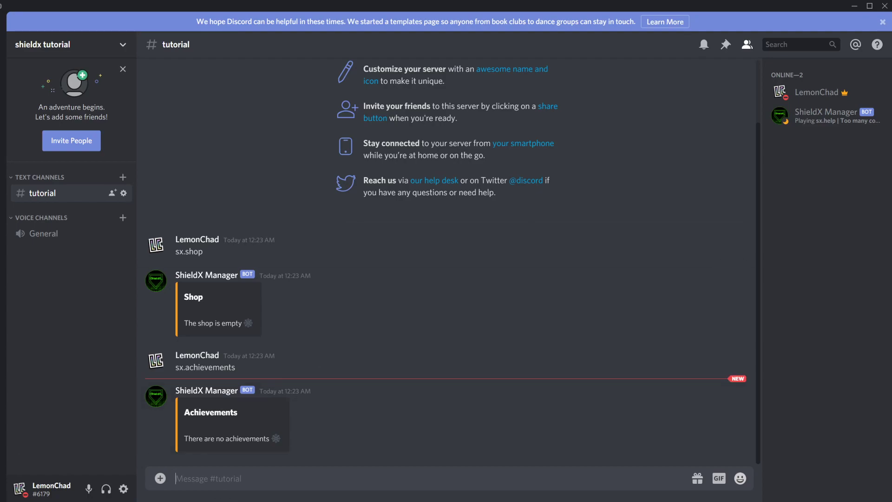
Step: Discard the drafted sx.manageShop command and request the bot's admin command list with sx.adminHelp
text(sx.manageShop)
key(ctrl+a)
text(sx.adminHelp)
key(Return)
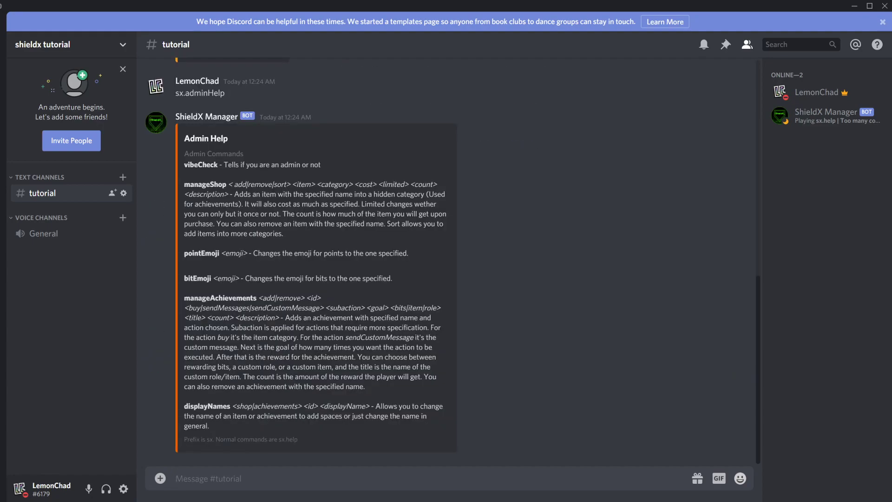
Step: Check the account's admin access to the bot with sx.vibeCheck
text(sx.vibeCheck)
key(Return)
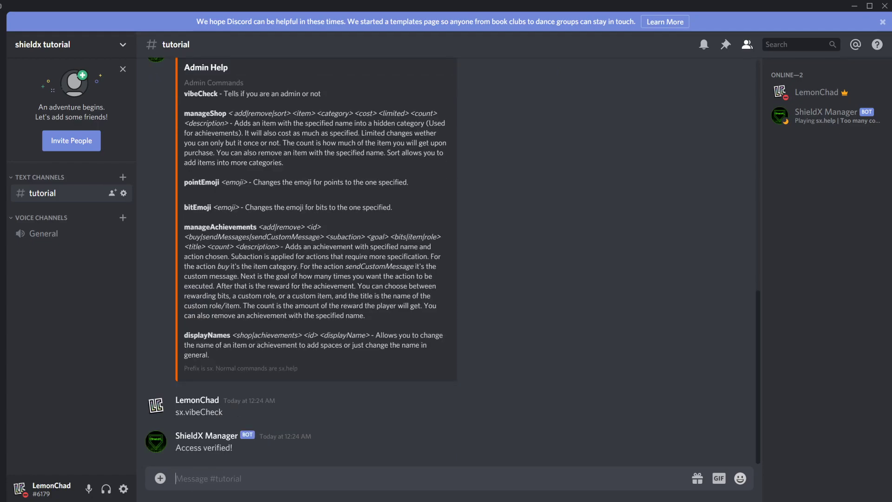
Step: Add a Triangle item to the shop with category pgons, cost 50, limited True, count 3 and description "It's a Triangle!"
text(sx.manageShop add)
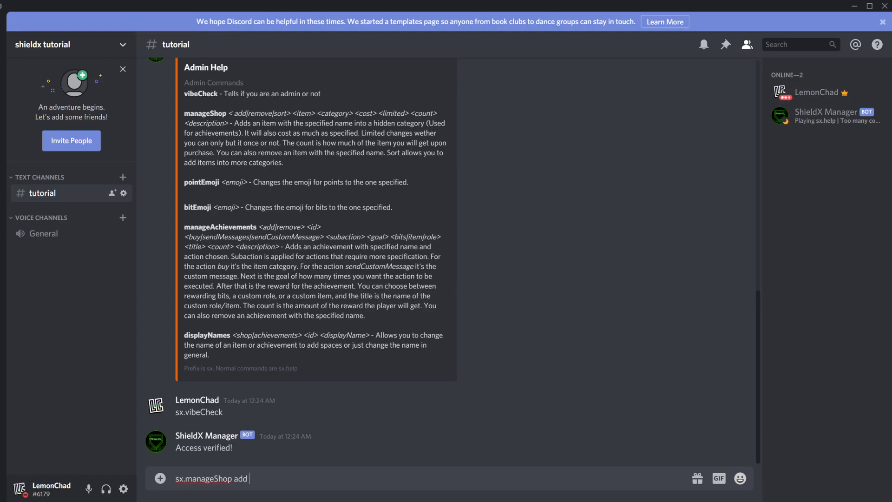
text(Triangle)
text(wow)
key(BackSpace)
key(BackSpace)
key(BackSpace)
key(BackSpace)
text(pgons)
text(50 True)
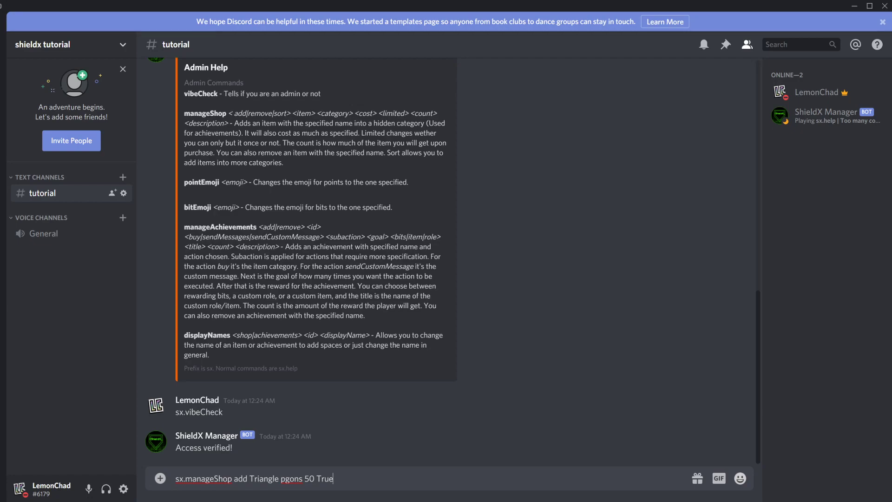
text(3 It's a Triangle!)
key(Return)
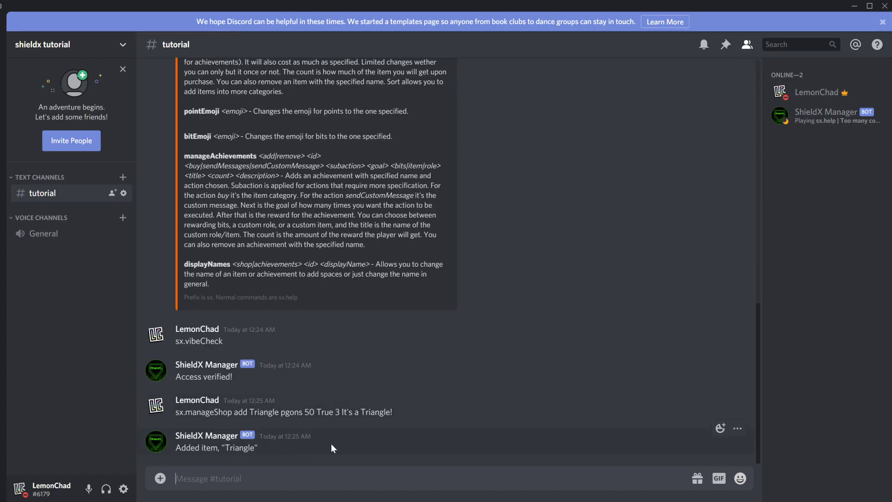
Step: Add limited pgons shop items Square (count 4, "It's a Square!") and Pentagon (count 5, "It's a Pentagon!"), each costing 50
mouse_move(744, 390)
text(sx.manageShop add Square pgons 50 True 4 It's a Square!)
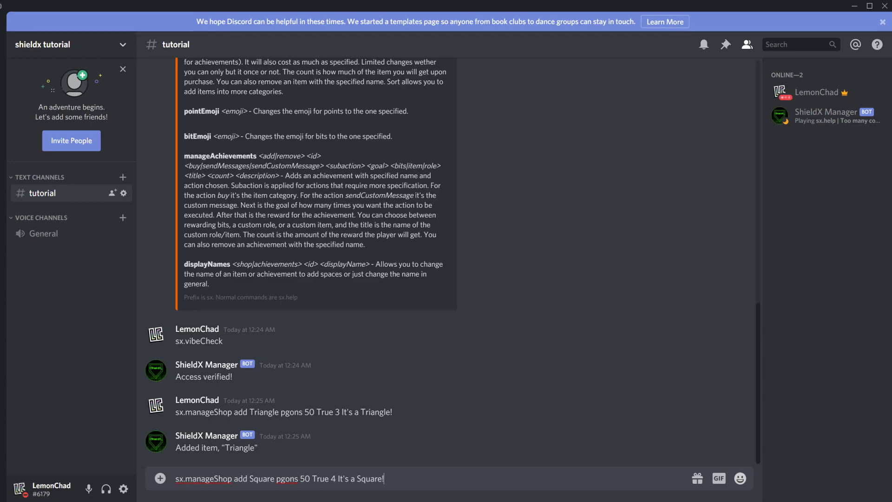
key(Return)
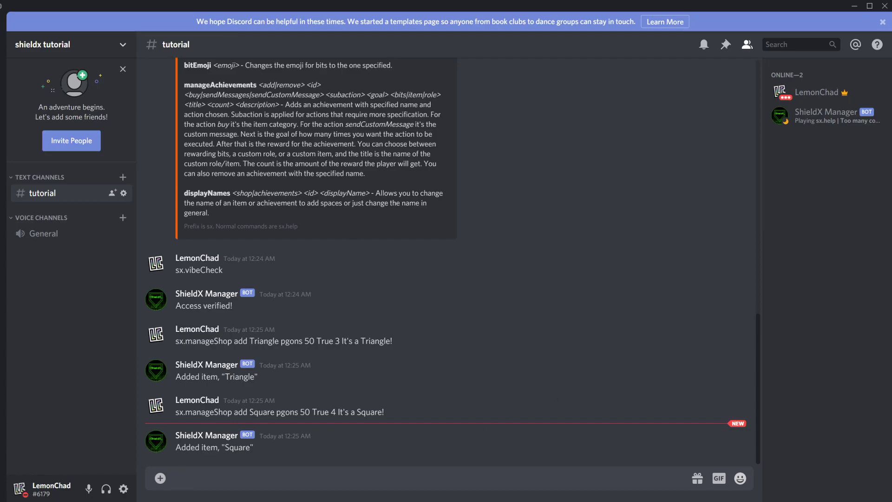
text(sx.manageShop add Pentagon pgons 50 True 5 It's a Pentagon!)
key(Return)
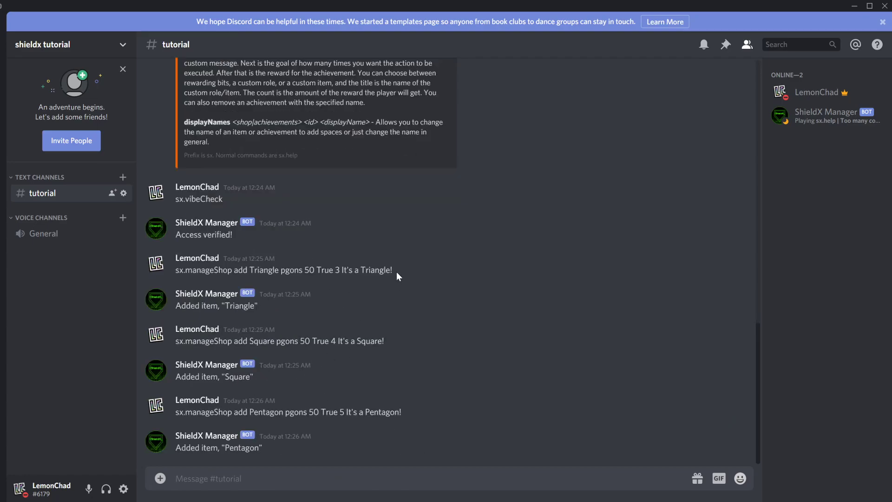
Step: Review the sent sx.manageShop commands and list the shop's items with sx.shop
drag(395, 272, 169, 272)
double_click(266, 341)
double_click(333, 341)
click(300, 477)
text(sx.shop)
key(Return)
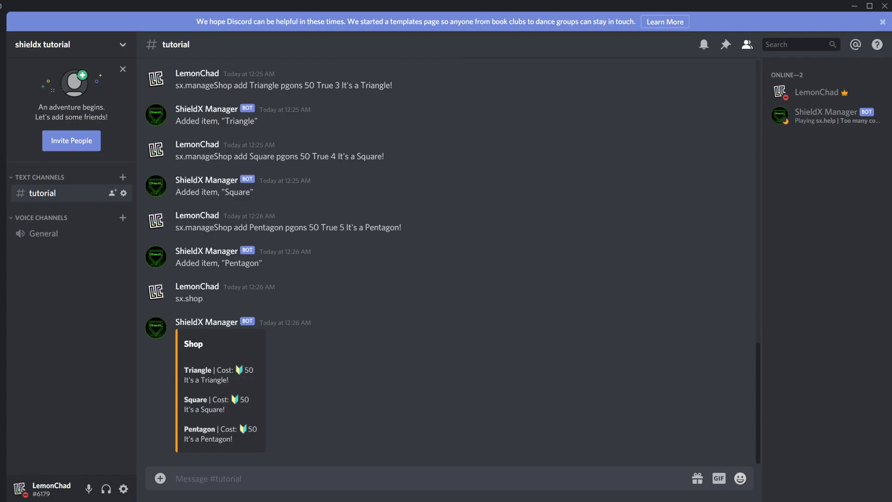
Step: Start drafting sx.manageAchievements, replace the draft with sx.adminHelp and request the admin command list again
mouse_move(196, 418)
text(sx)
text(.manageAchieve)
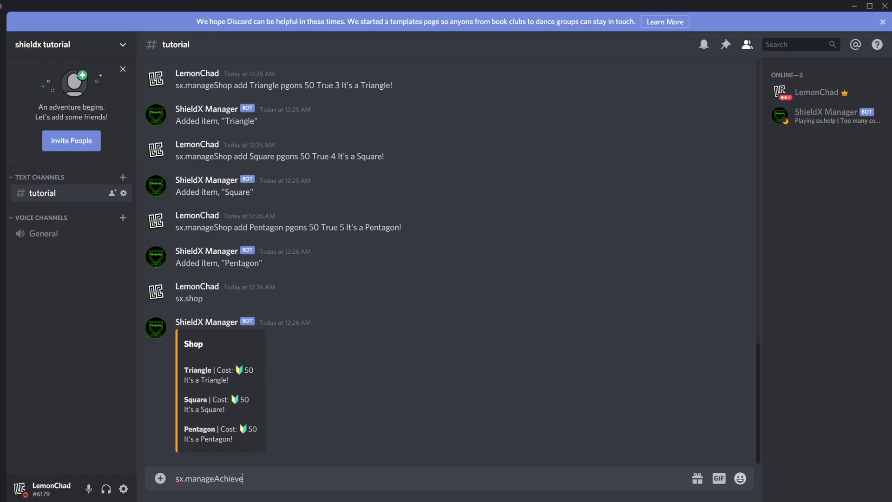
text(ments)
key(ctrl+a)
text(sx.adminHelp)
key(Return)
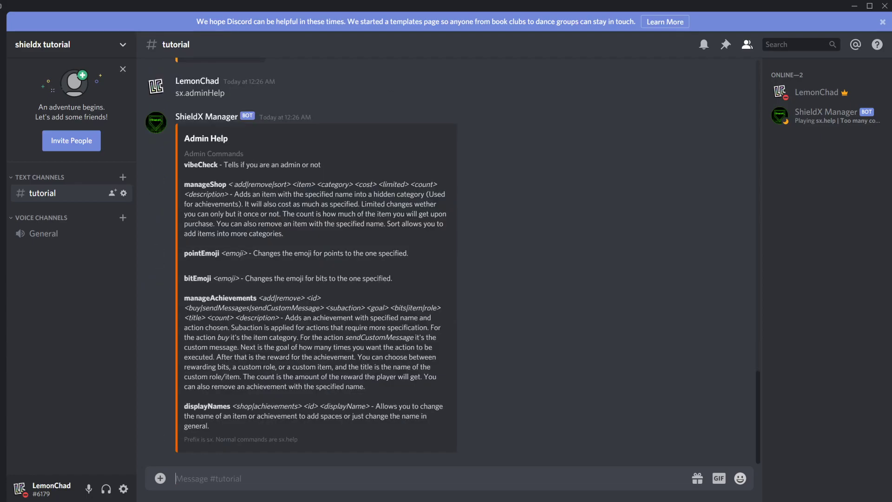
Step: Add the achievement master for action buy, category pgons, goal 3, rewarding item Chiliagon, count 1000, described "Earn the trophy of the polygon master!"
text(sx.manageAchievements)
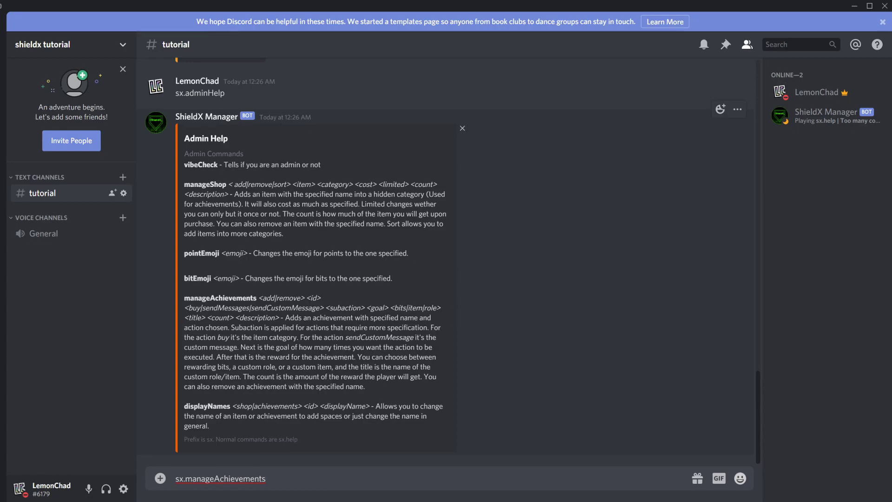
double_click(415, 307)
click(414, 308)
double_click(401, 307)
click(266, 479)
text(add master buy)
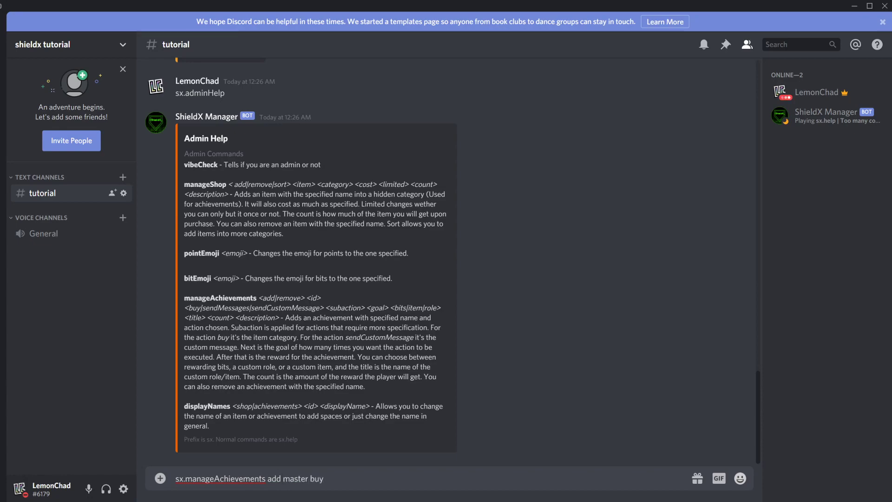
text( pgons 3)
scroll(528, 305, up, 4)
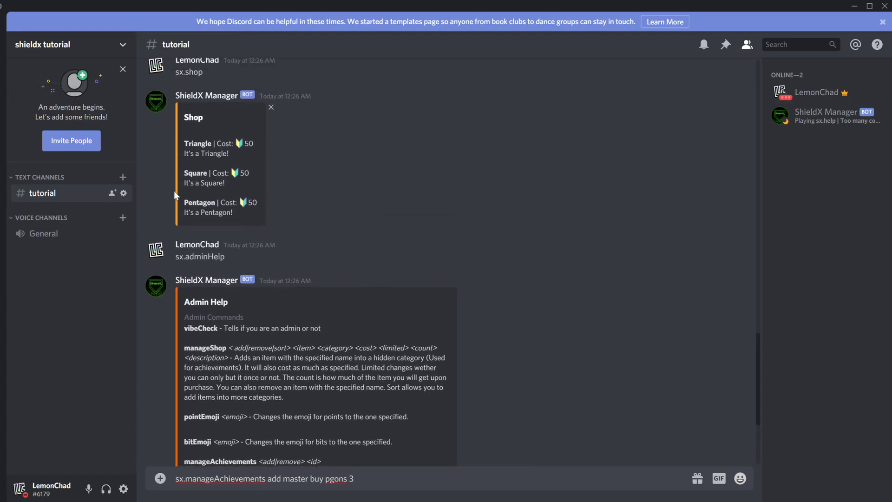
scroll(302, 208, down, 4)
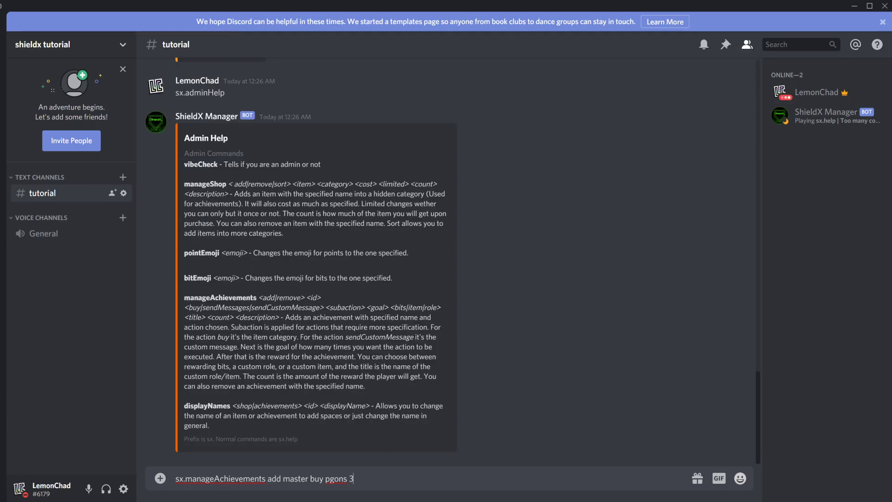
text(item Chiliagon 1000 Earn th)
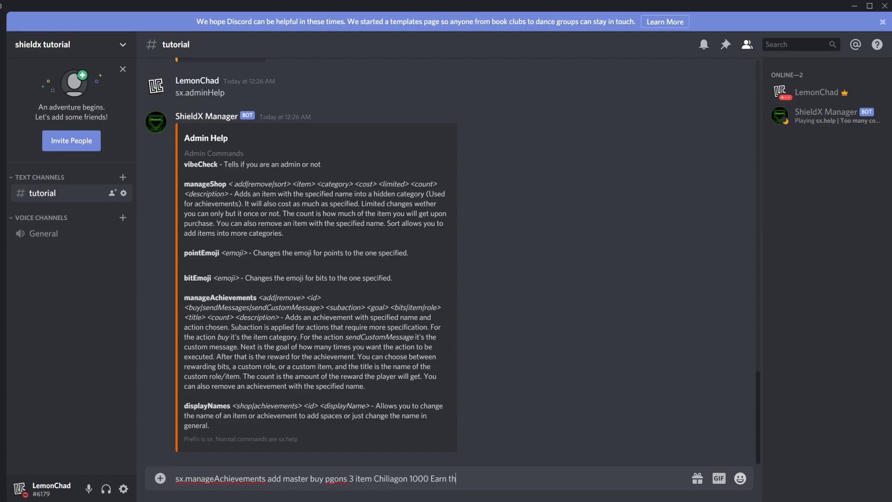
text(e trophy of the polygon mas)
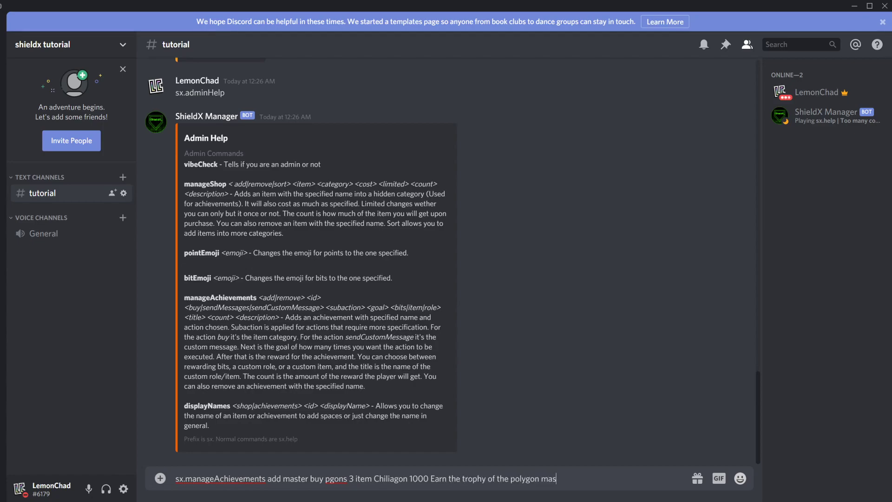
text(ter!)
key(ctrl+a)
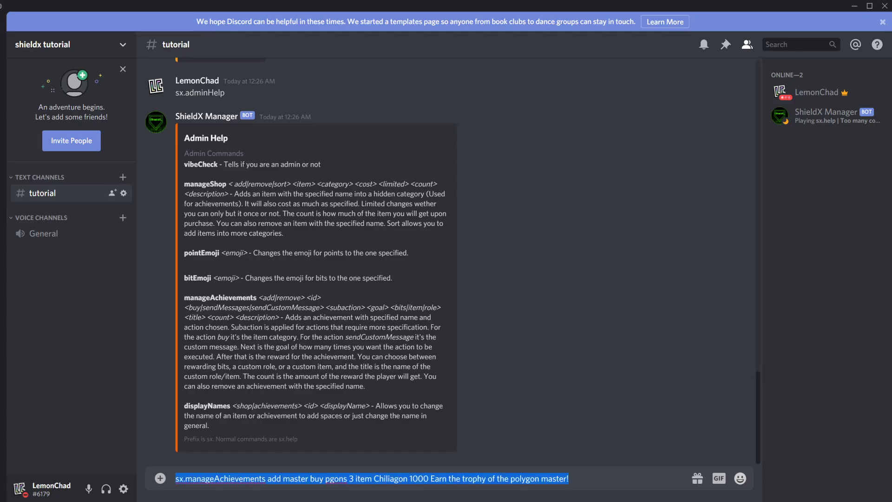
key(Return)
Step: List the achievements with sx.achievements and compare the master entry with the command that created it
text(sx.ad)
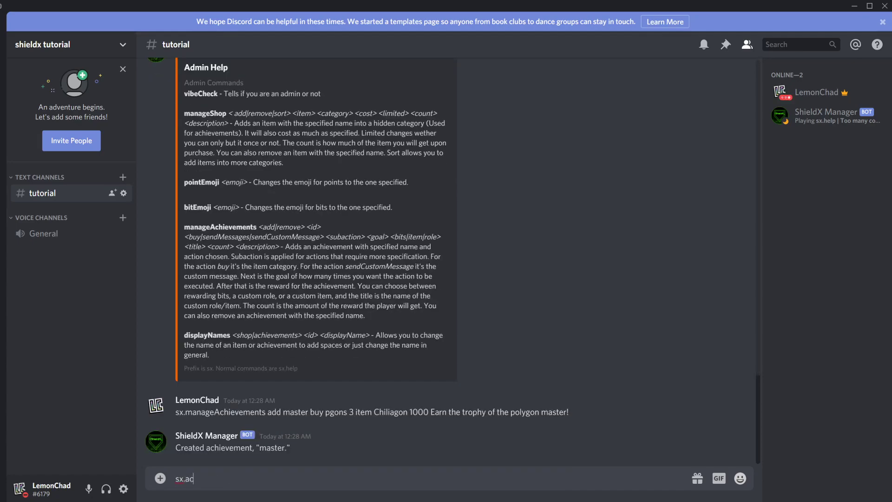
text(hievements)
key(Return)
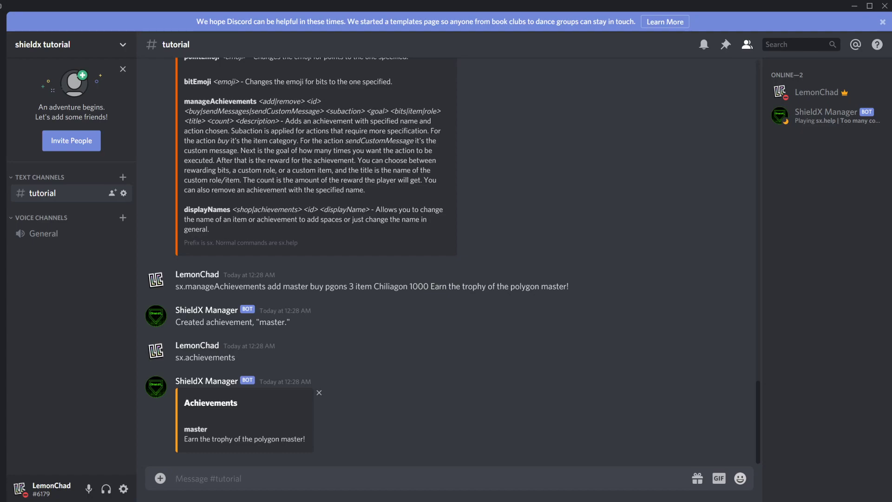
double_click(195, 429)
click(272, 394)
double_click(298, 286)
Step: Set the display name of the achievement master to "Polygon Master" with sx.displayNames
text(sx.displayNames)
text(achievements)
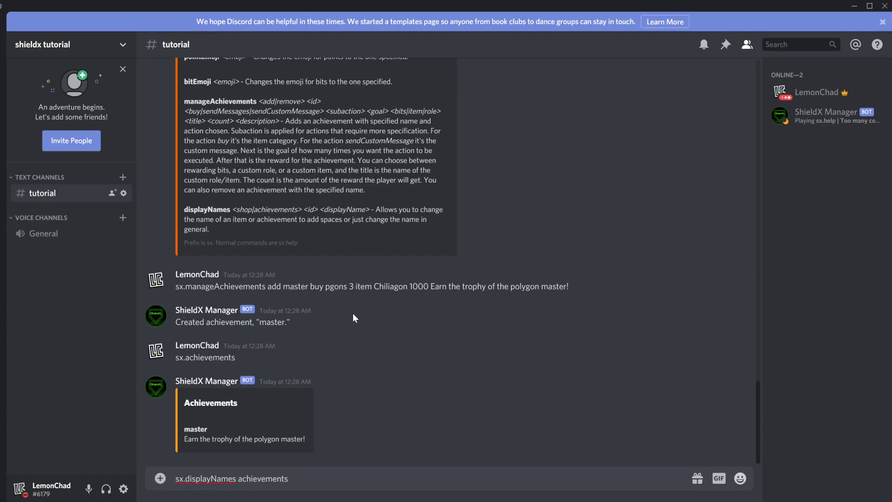
text(master Polygon Master)
key(Return)
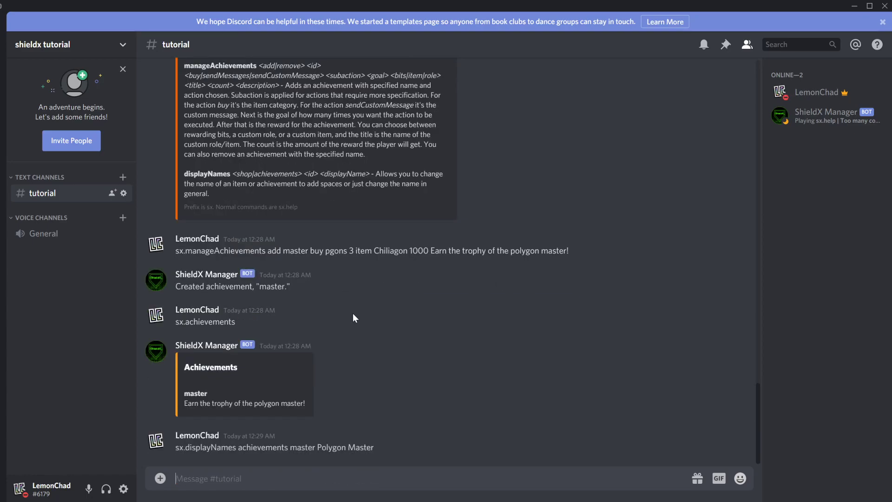
Step: List the achievements again with sx.achievements and examine the renamed entry's title and description
text(sx.achievements)
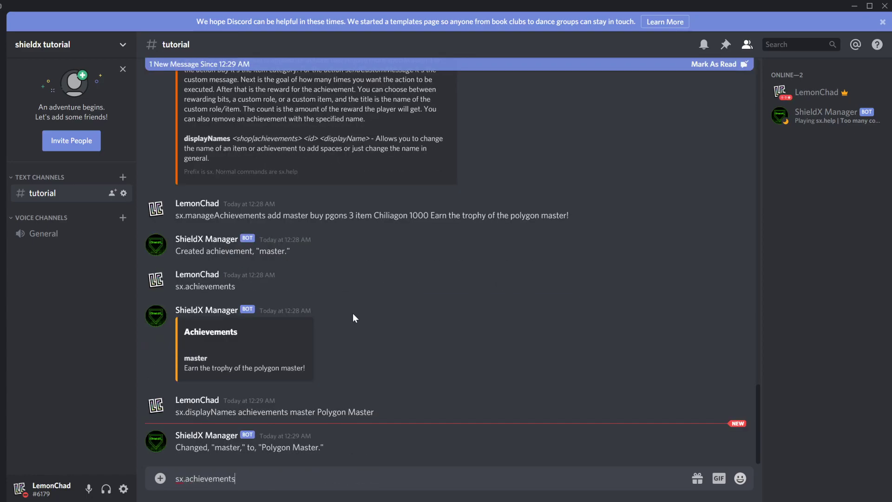
key(Return)
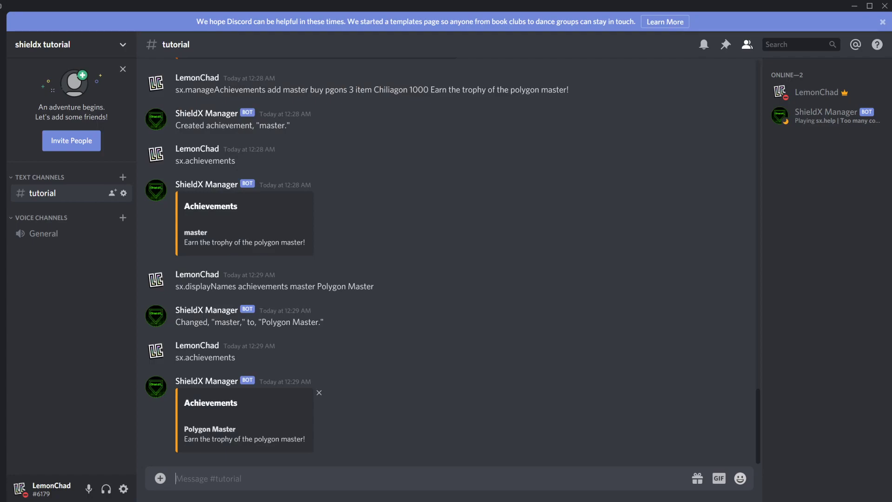
drag(184, 429, 237, 429)
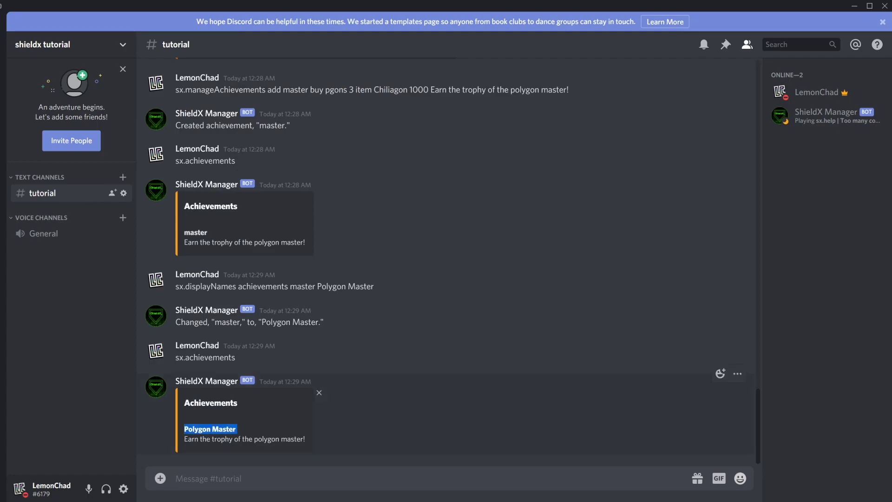
triple_click(206, 439)
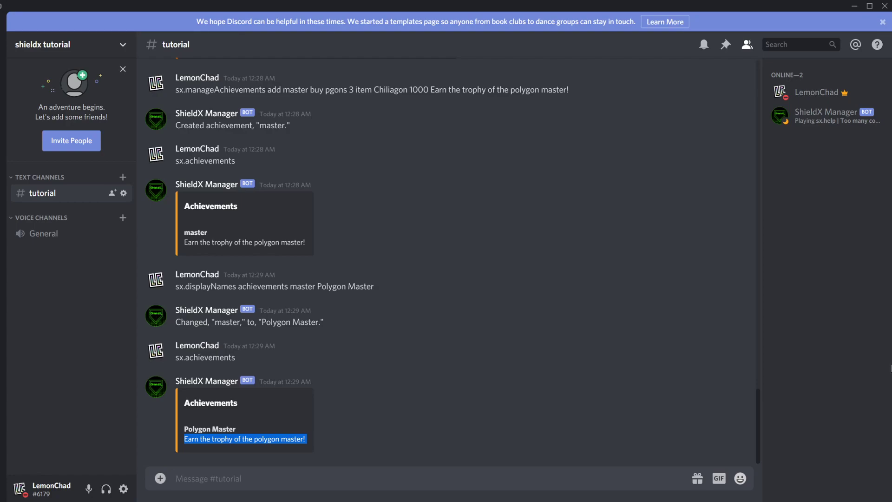
Step: Draft an sx.manageAchievements command adding fw with action sendCustomMessage, message "Hello!", goal 1 and role reward Newbie
click(354, 469)
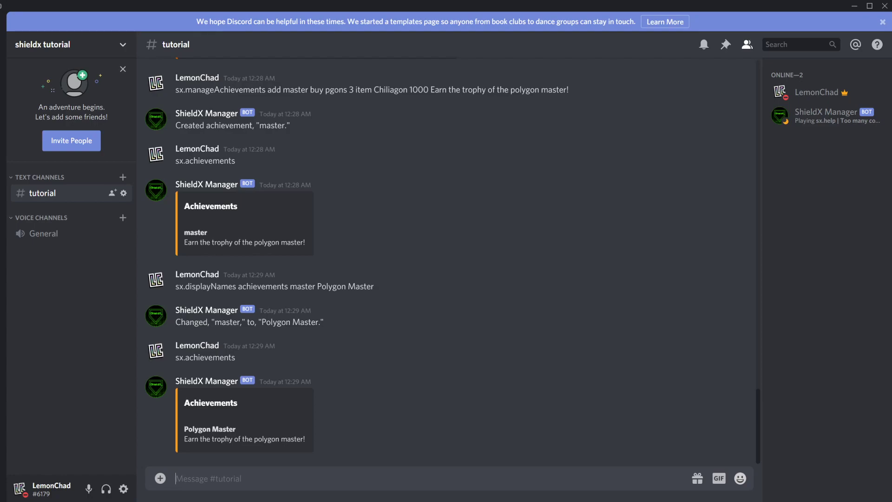
text(sx.manageAchievements)
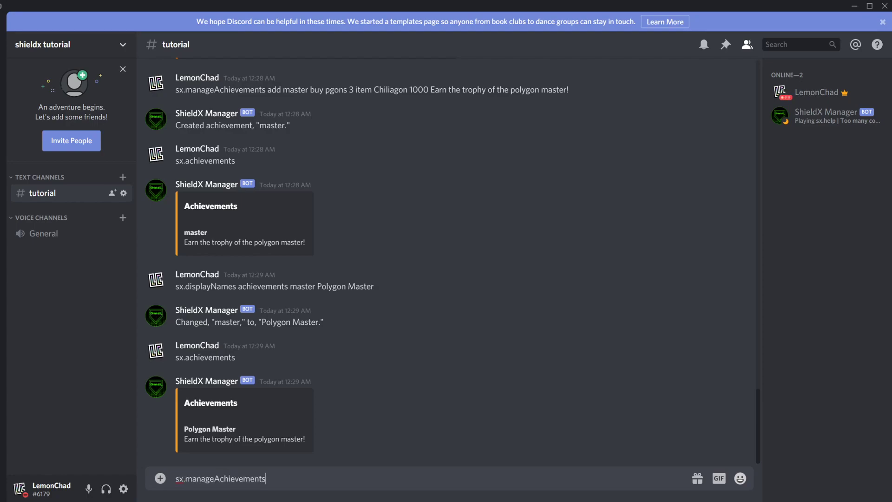
text( add fw sendCustomMessage)
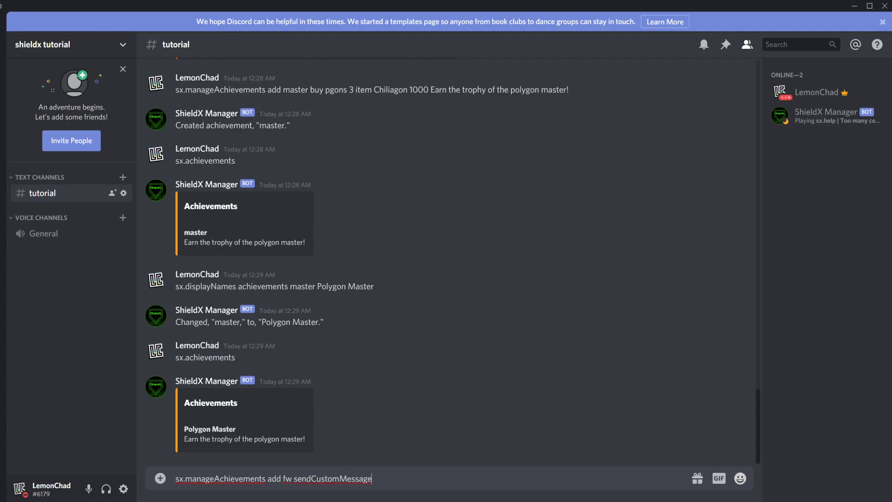
text( Hello! 1)
text(role Newbie)
Step: View the roles in the shieldx tutorial server's settings and return to the channel
right_click(72, 82)
mouse_move(58, 189)
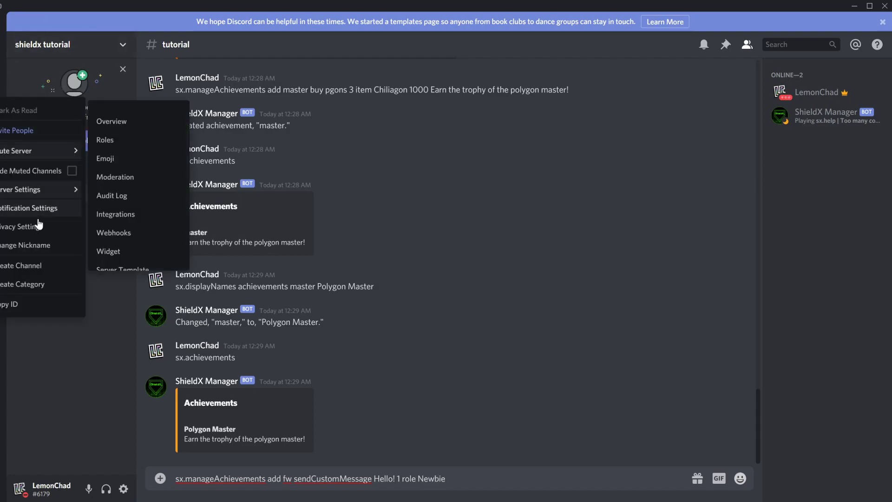
click(105, 140)
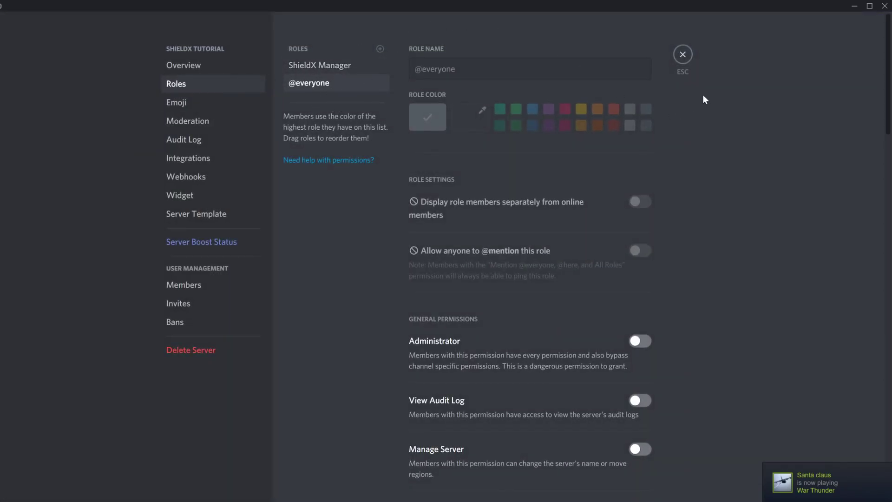
click(683, 55)
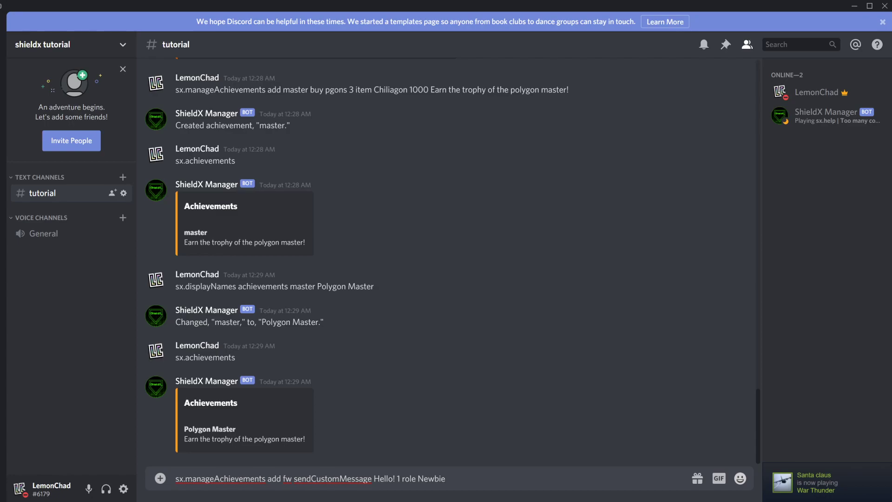
Step: Complete the drafted fw achievement command with count 1 and description "Say hello!", and send it
text(1)
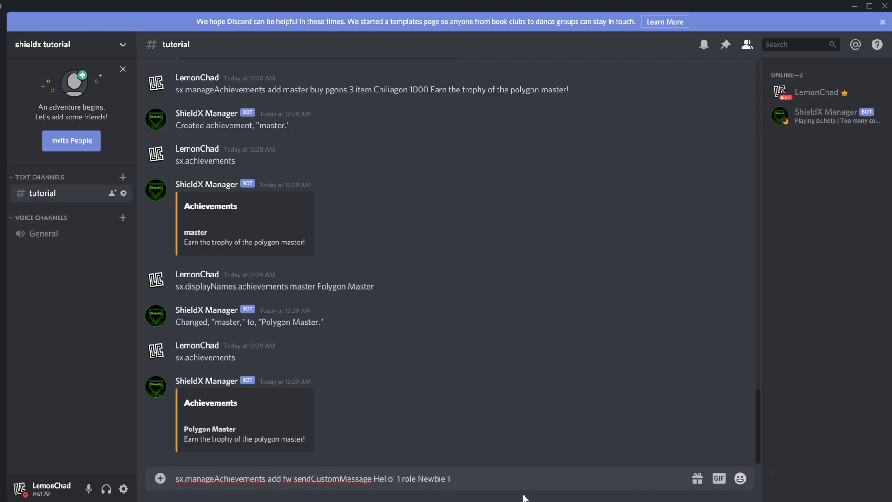
text( Say hello!)
key(Return)
Step: Set the display name of the achievement fw to "First Words" with sx.displayNames
text(sx.)
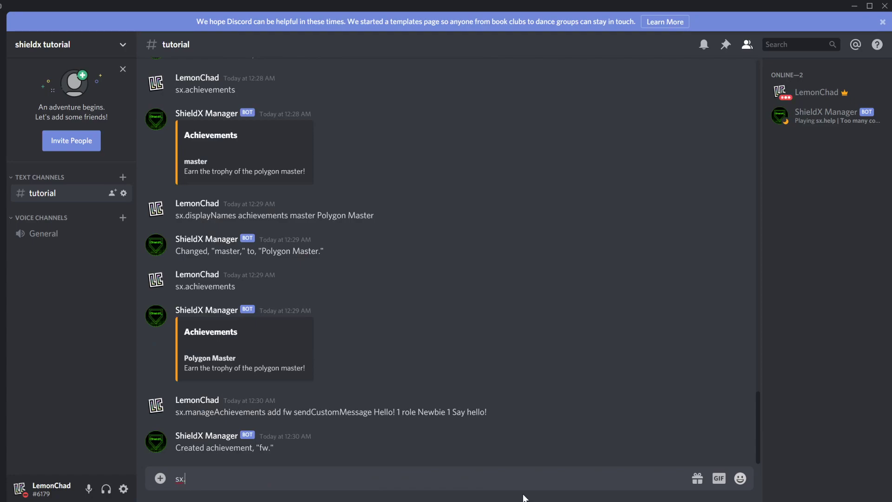
text(displayNam)
text(achievements)
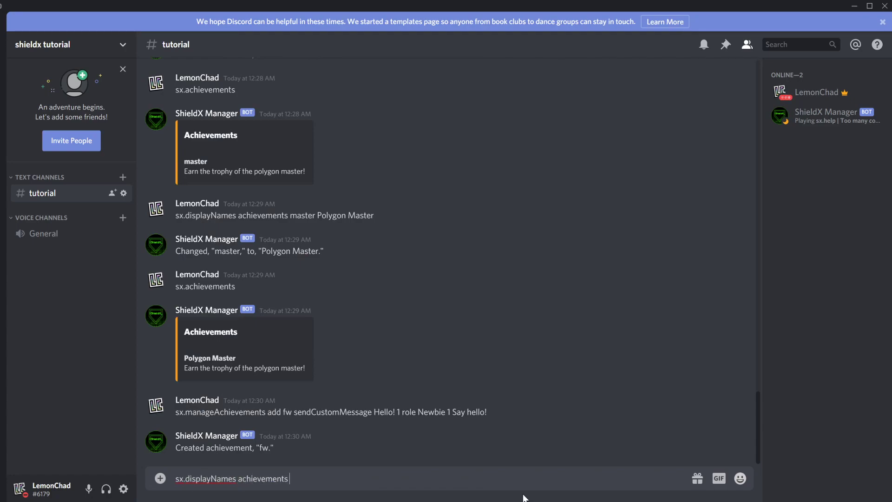
text( fw First Wrod)
key(BackSpace)
key(BackSpace)
key(BackSpace)
text(ords)
key(Return)
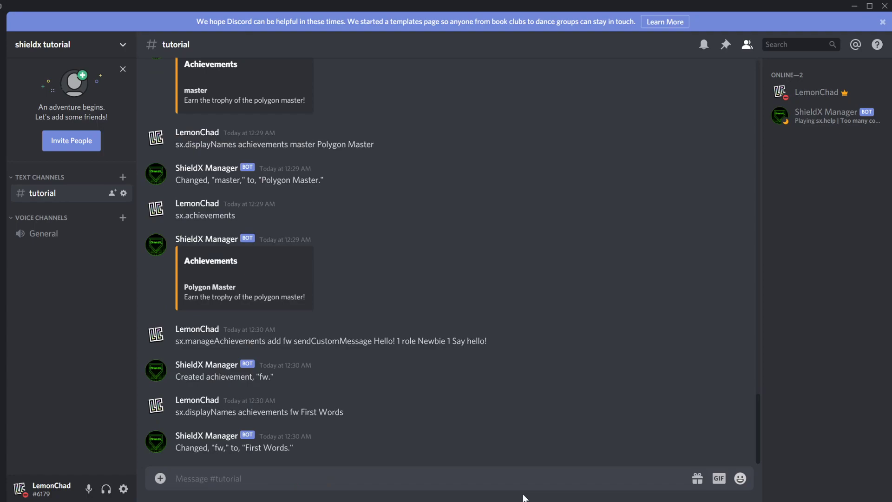
Step: List the achievements with sx.achievements and the shop items with sx.shop, and mark the channel as read
text(sx.achievements)
key(Return)
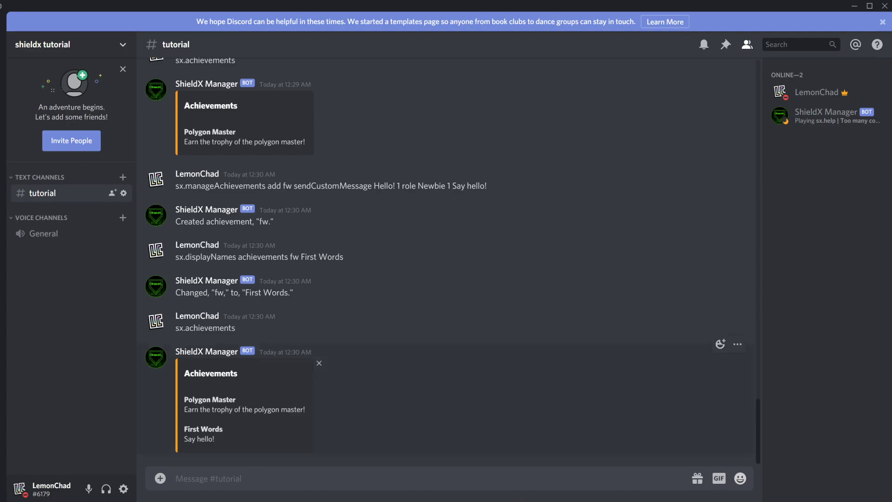
text(sx.shop)
key(Return)
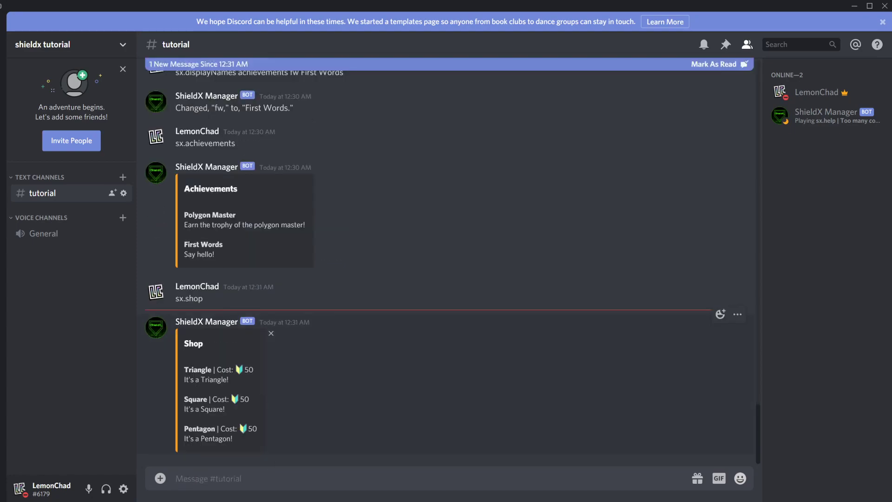
click(697, 66)
right_click(12, 98)
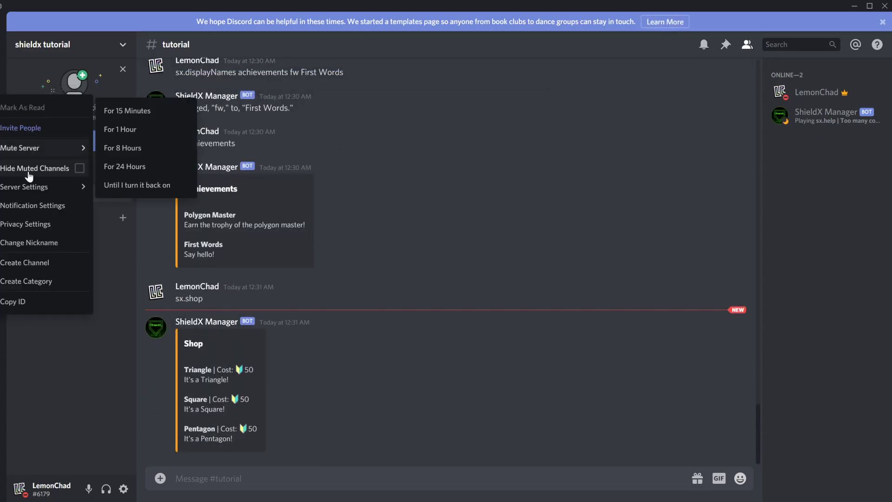
mouse_move(52, 193)
click(140, 135)
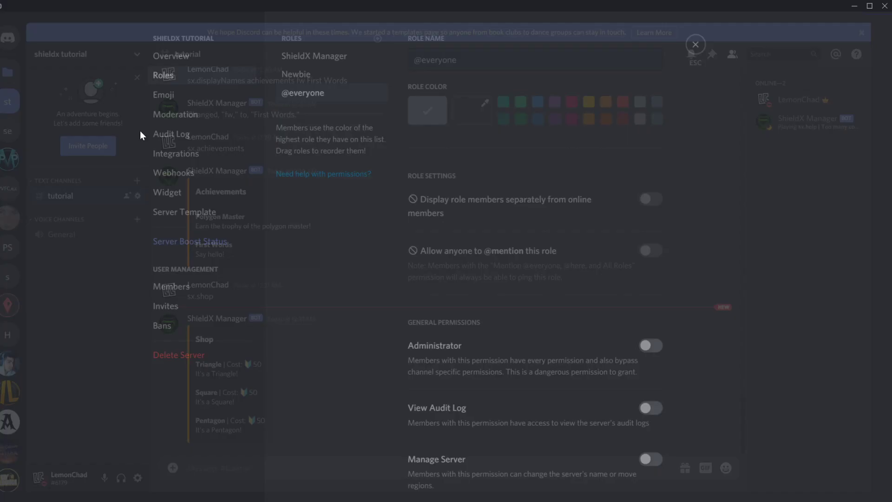
click(325, 83)
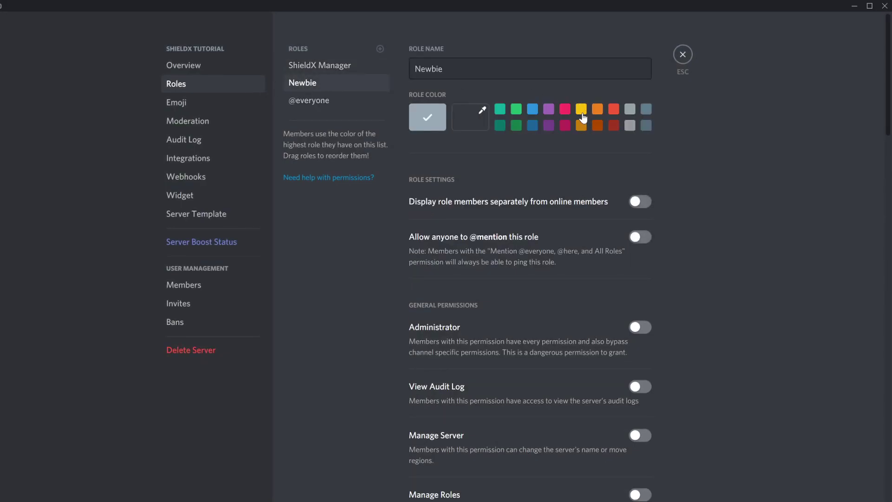
click(549, 113)
click(640, 237)
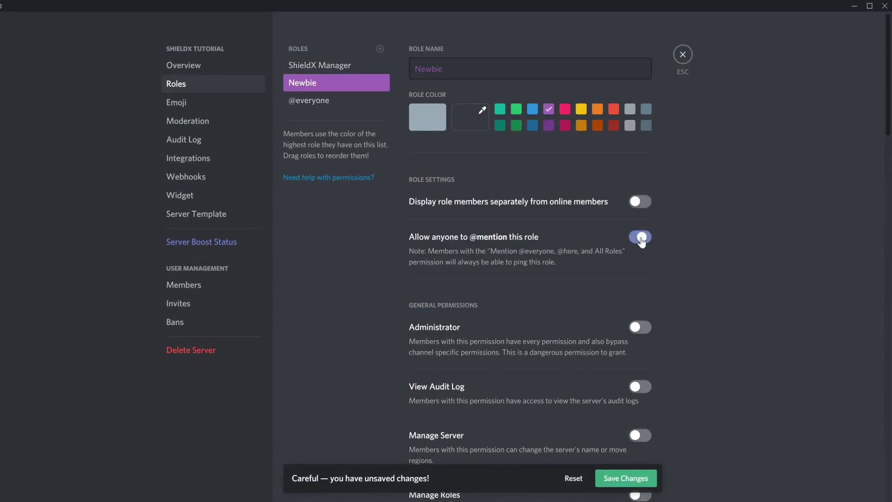
click(470, 117)
drag(515, 175, 512, 148)
click(626, 478)
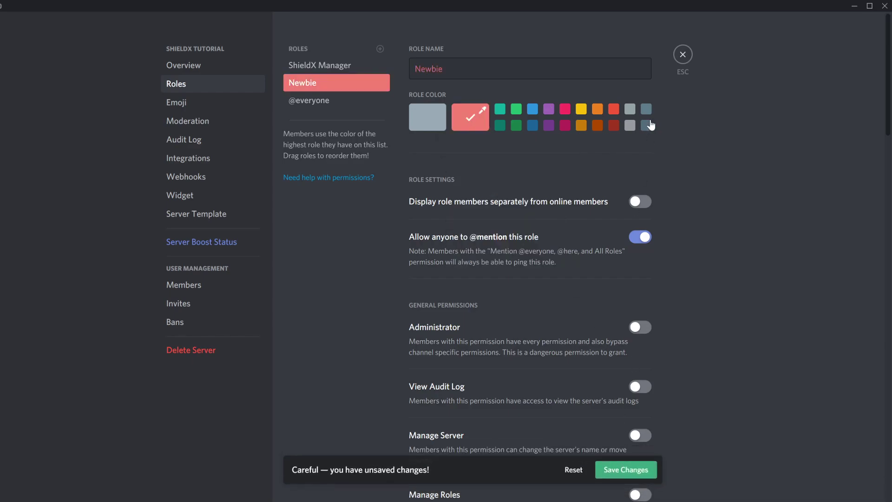
click(682, 55)
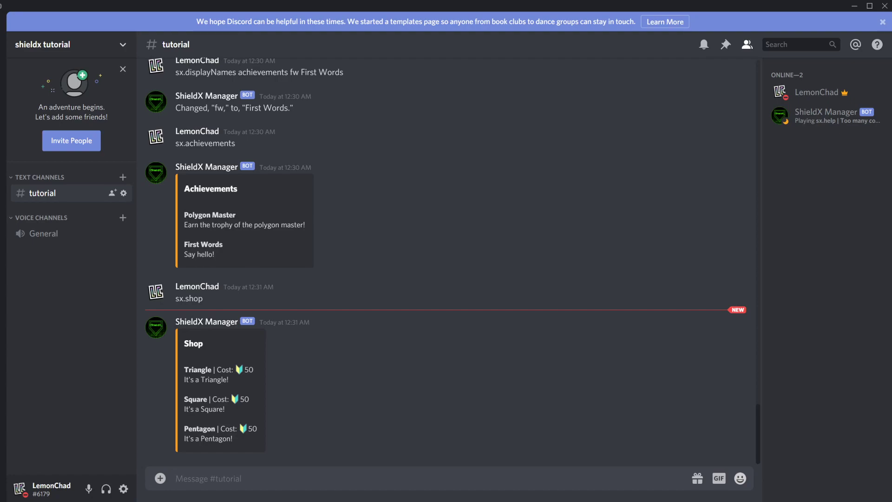
Step: Send "Hello!" in the tutorial channel to trigger the First Words achievement, and list the inventory with sx.inventory
text(Hello!)
key(Return)
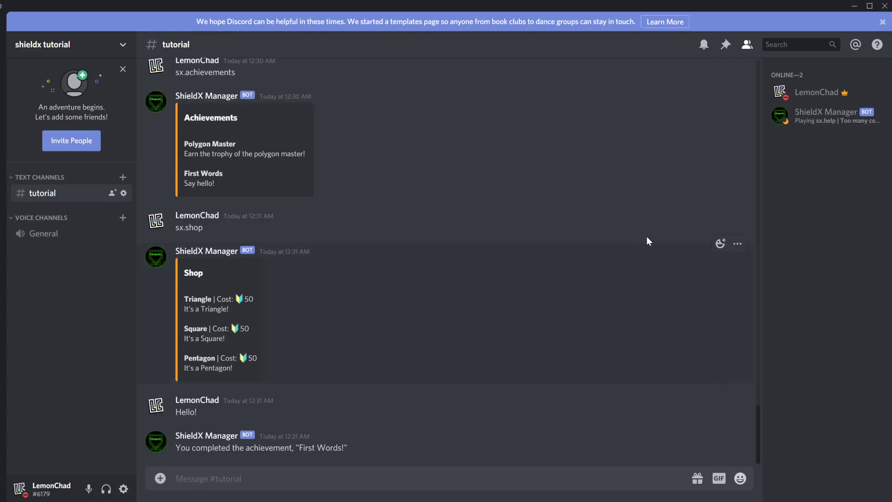
text(sx.inventory)
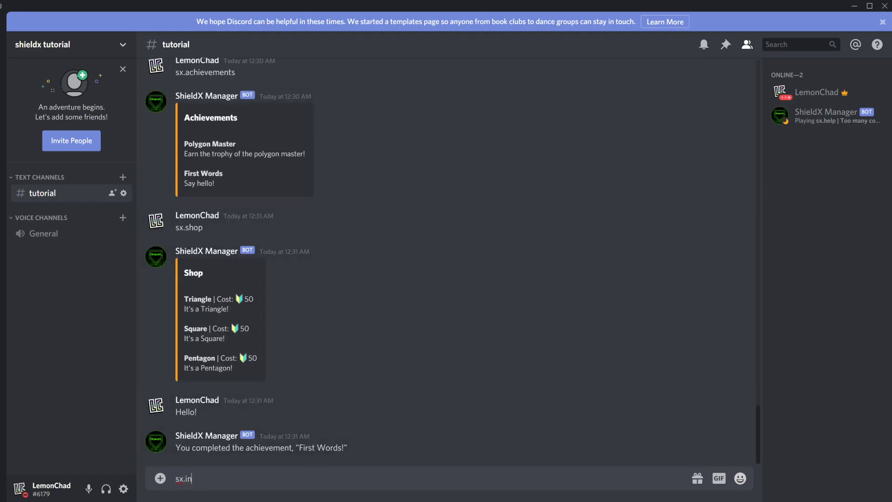
key(Return)
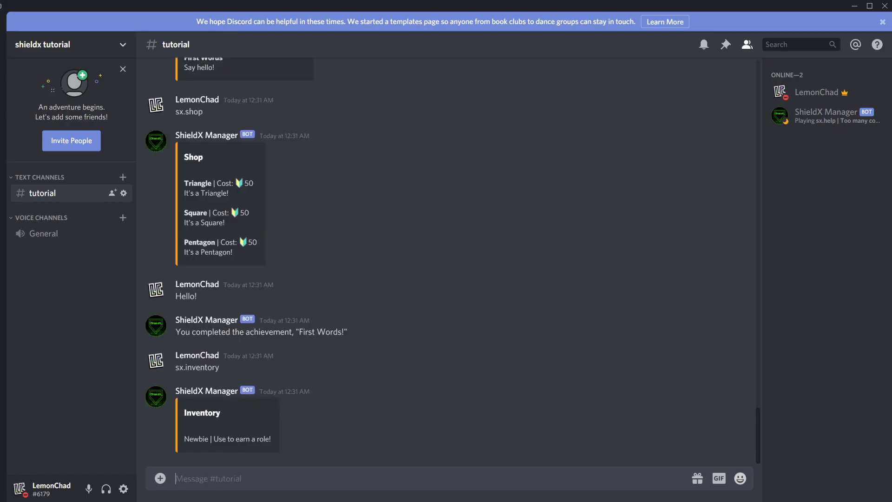
Step: Redeem the Newbie item with sx.use Newbie and check the roles on the server owner's profile
text(sx.b)
key(BackSpace)
key(BackSpace)
text(use Newbie)
key(Return)
click(814, 96)
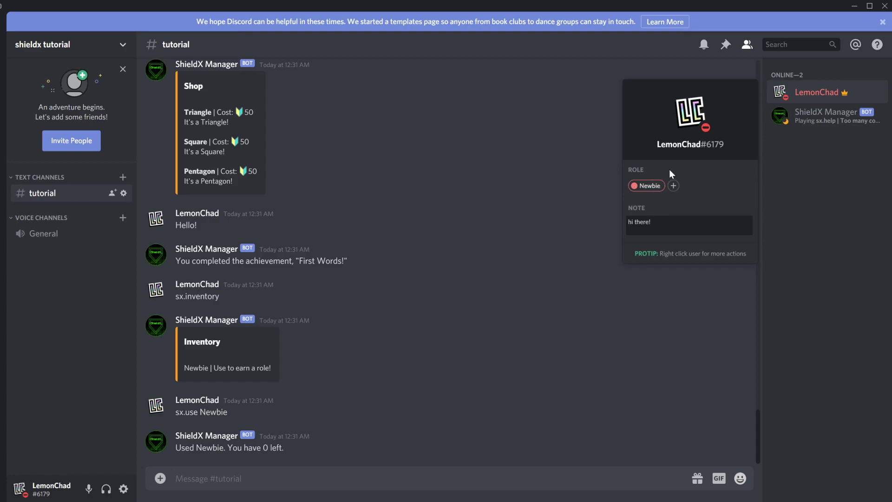
click(594, 200)
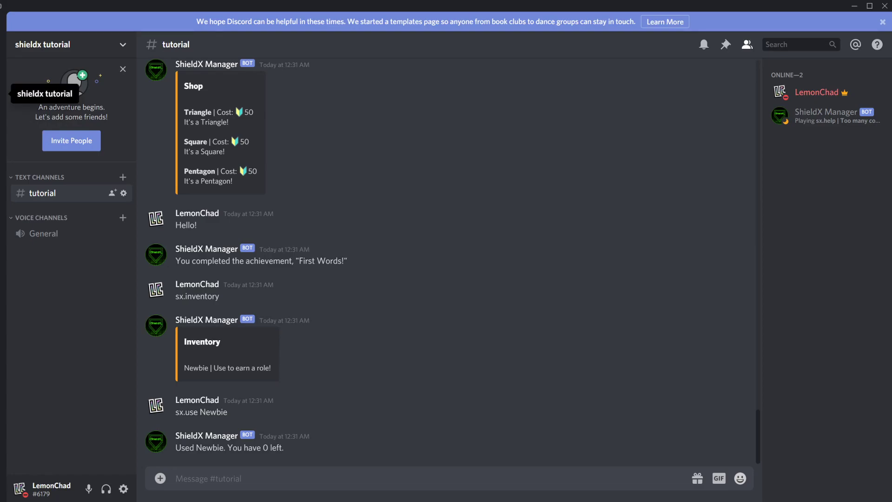
right_click(9, 96)
mouse_move(44, 183)
click(124, 134)
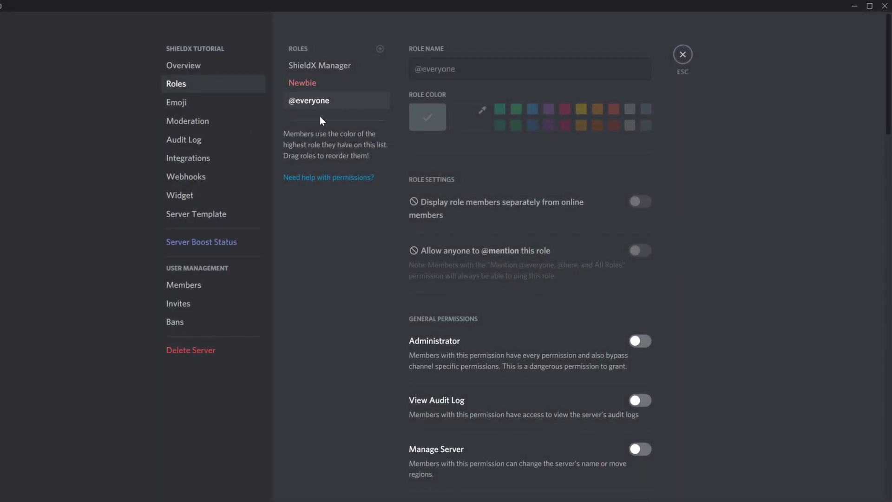
click(338, 86)
click(640, 237)
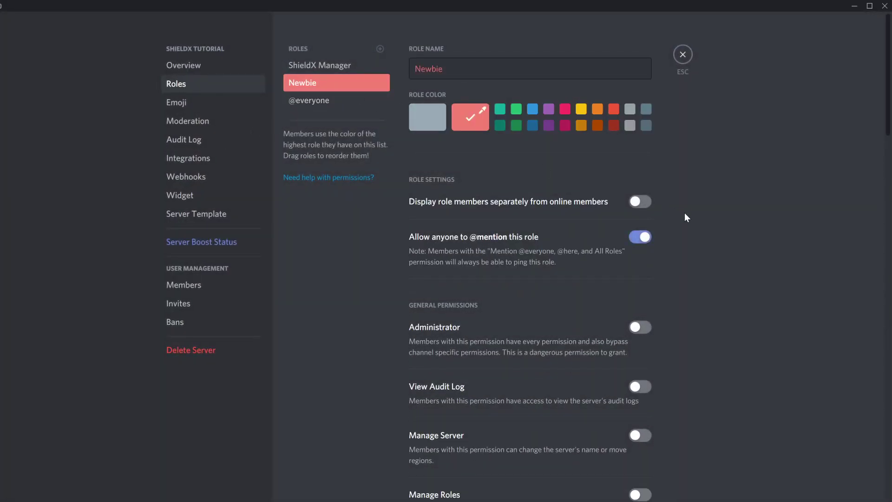
click(640, 238)
click(640, 201)
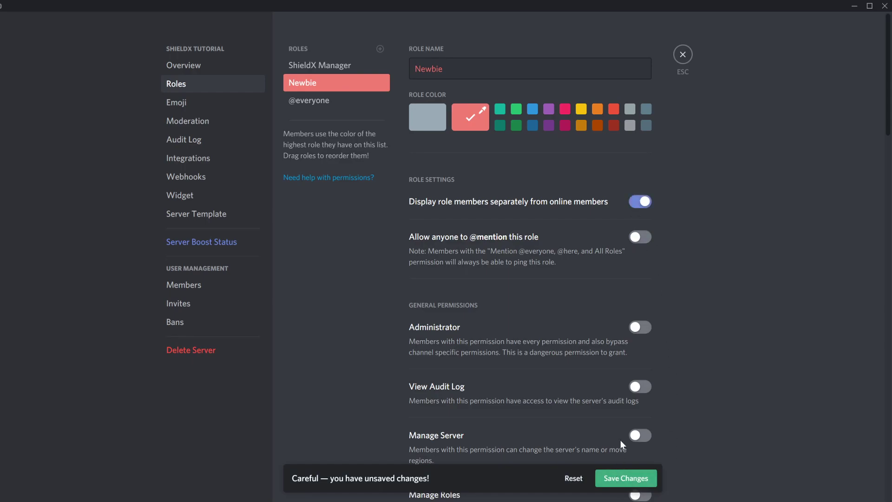
click(611, 476)
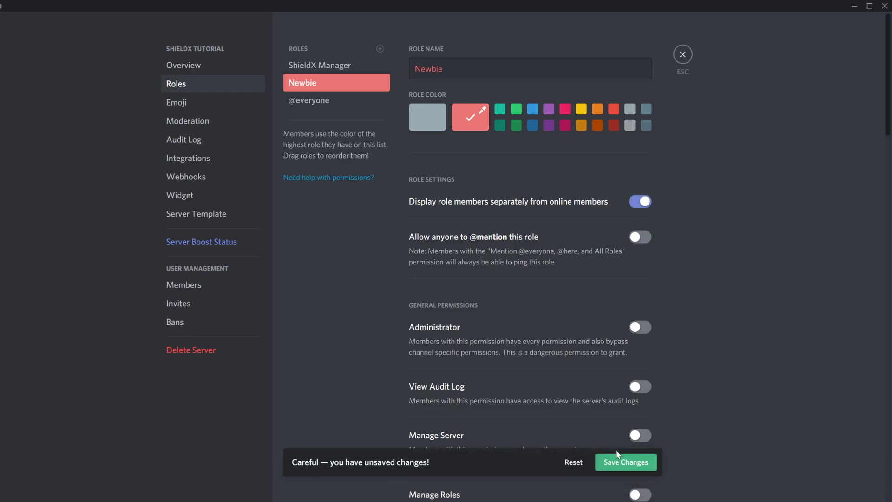
scroll(646, 328, down, 10)
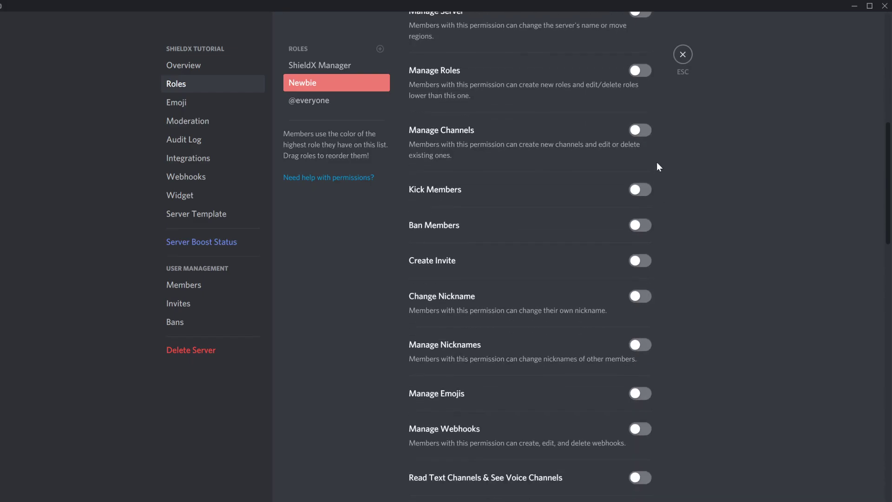
click(688, 56)
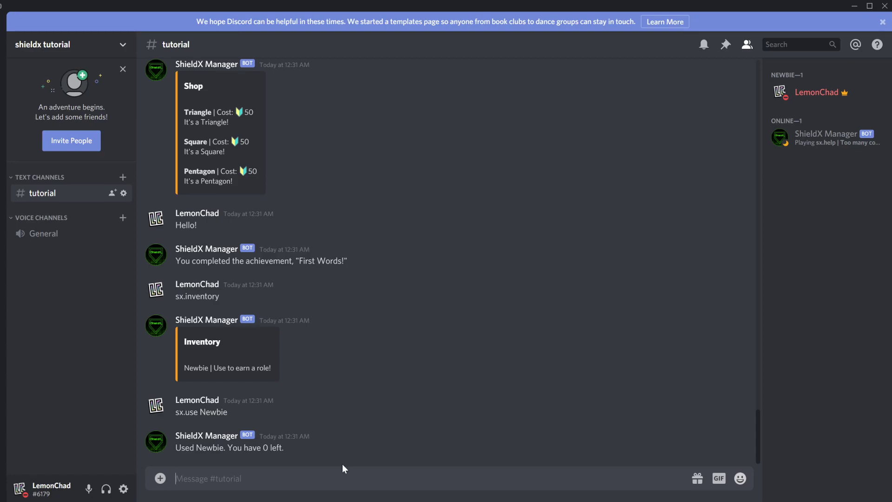
Step: Show the account's level and bits with sx.stats, and list the shop items with sx.shop
text(sx.stats)
key(Return)
text(sx/stat)
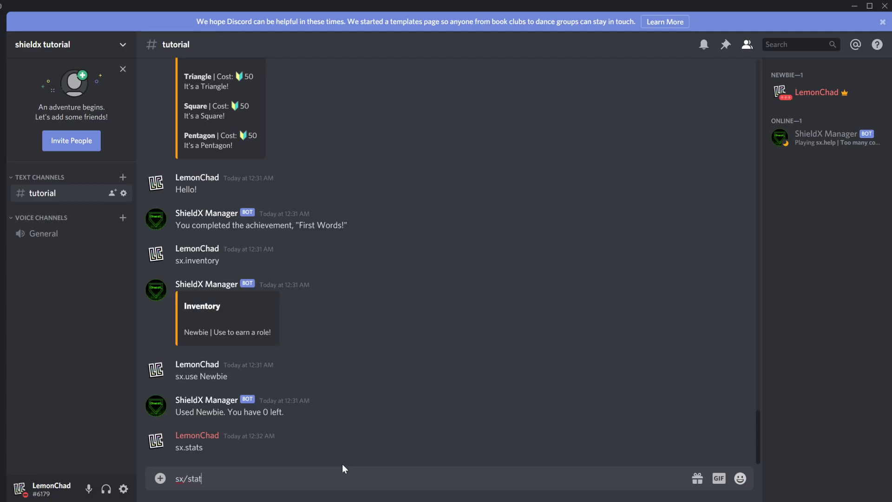
key(ctrl+a)
text(sx.stats)
key(Return)
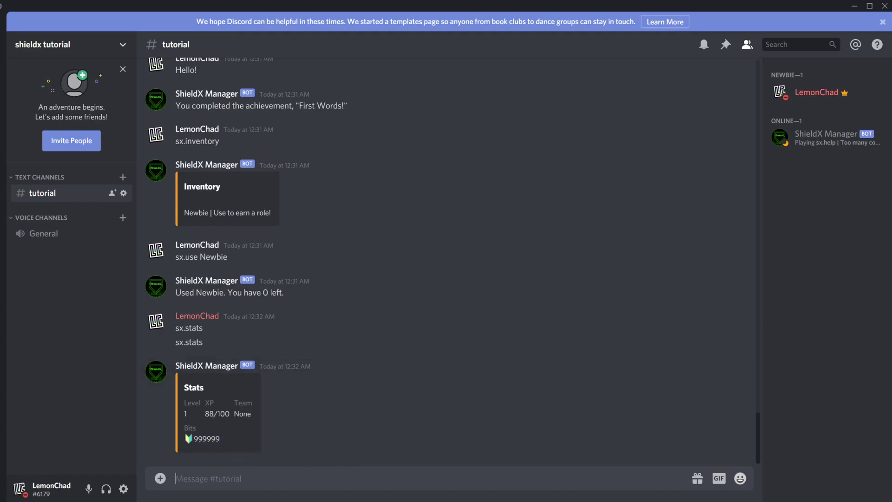
text(sx.shop)
key(Return)
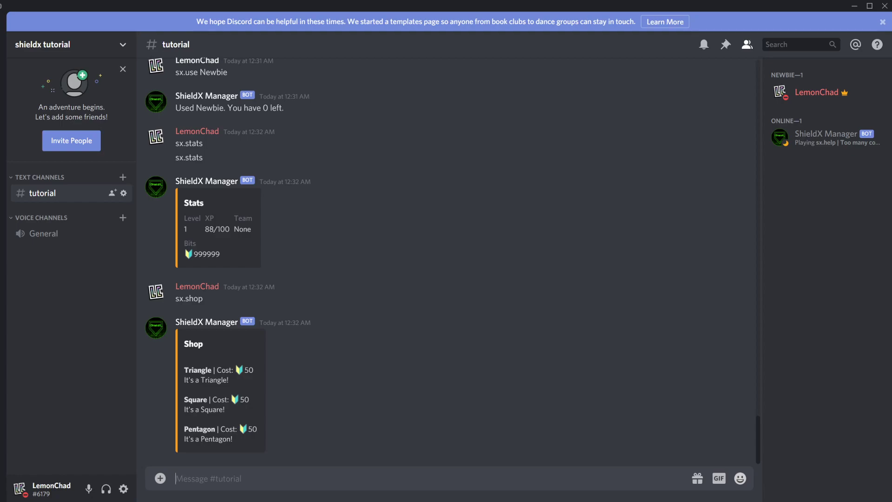
Step: Buy a Triangle and a Square with sx.shop, and try to buy a second Square
text(sx.shop Triangle)
key(Return)
text(sx.s)
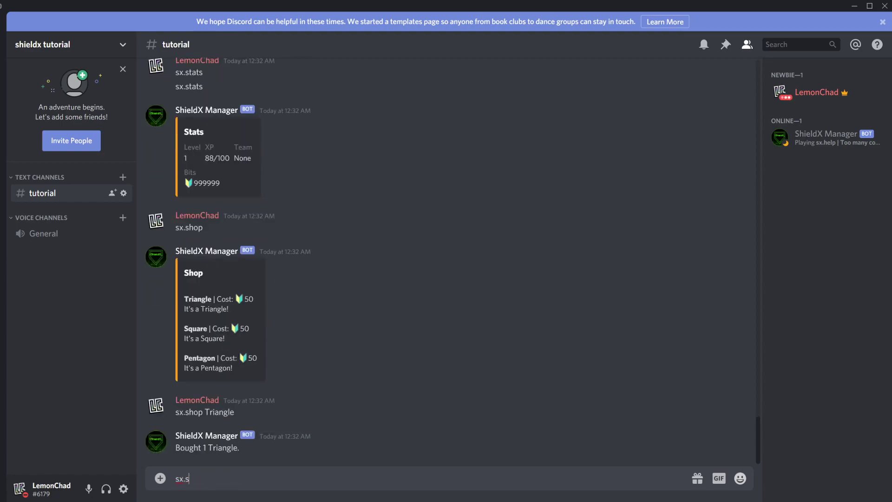
text(hop Square)
key(Return)
text(s)
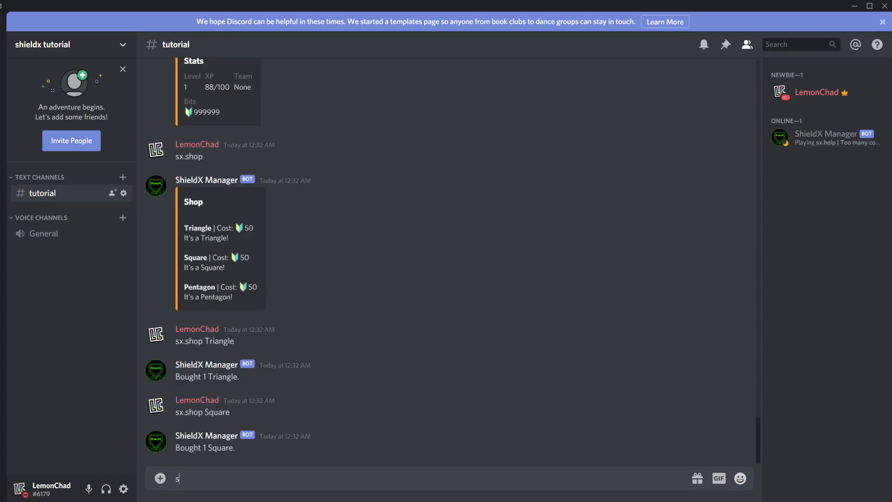
text(x.shop Square)
key(Return)
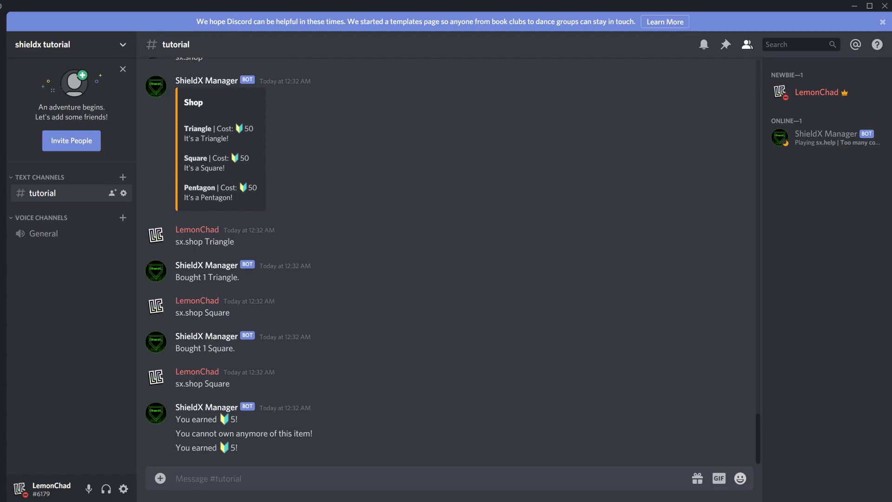
Step: Highlight the bot's reply to the second Square purchase, and check the remaining bits with sx.stats
drag(176, 434, 324, 428)
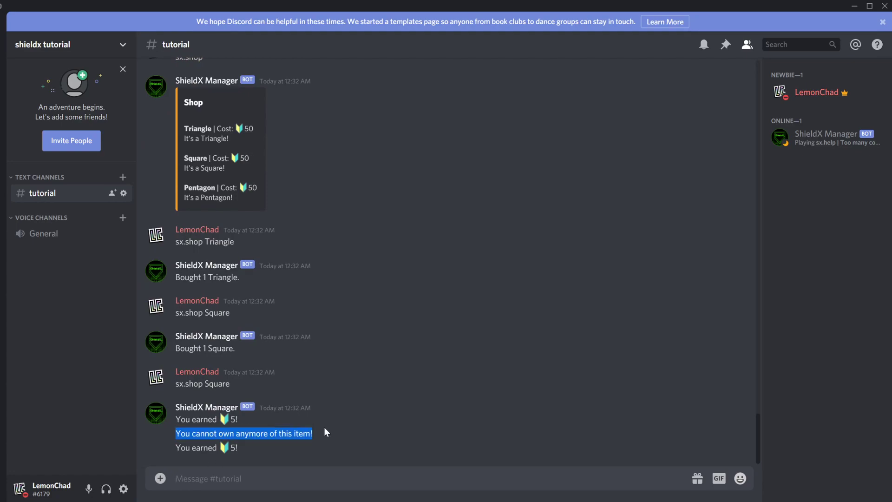
click(226, 448)
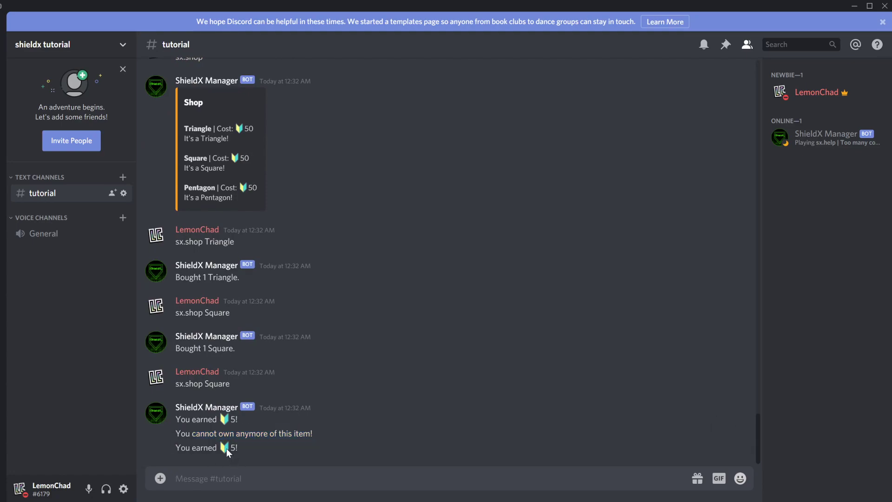
text(sx.stats)
key(Return)
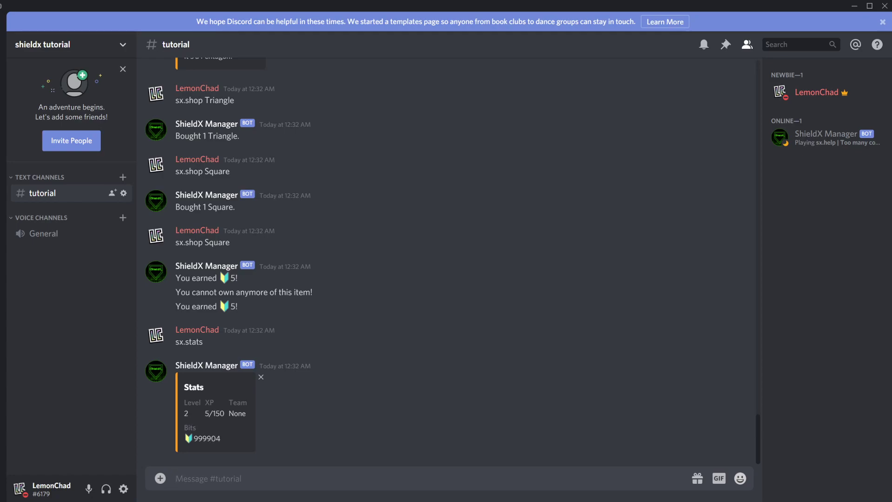
double_click(207, 438)
click(260, 456)
Step: Buy a Pentagon with sx.shop Pentagon, and send the message "t" to trigger the Polygon Master achievement
text(sx.shop Pentagon)
key(Return)
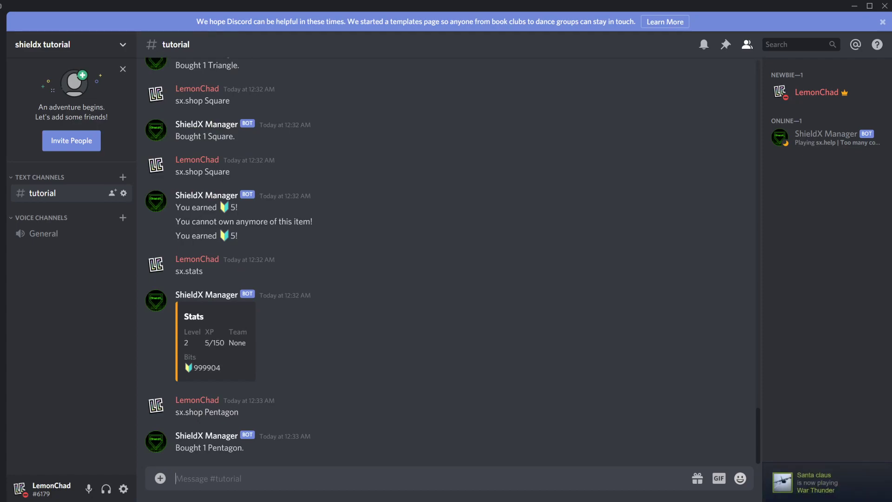
text(t)
key(Return)
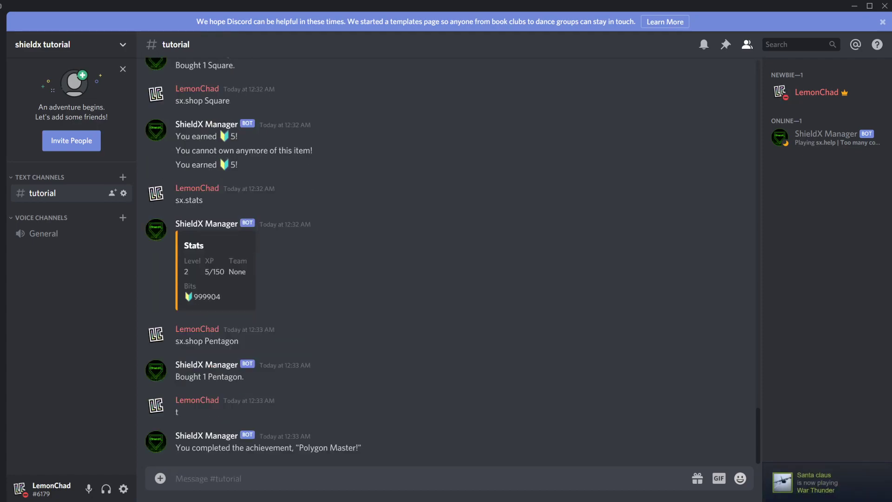
Step: List the inventory with sx.inventory, highlight the Chiliagon entry, and review the earlier stats in the channel
text(sx.sh)
key(BackSpace)
text(i)
key(BackSpace)
key(BackSpace)
text(inventory)
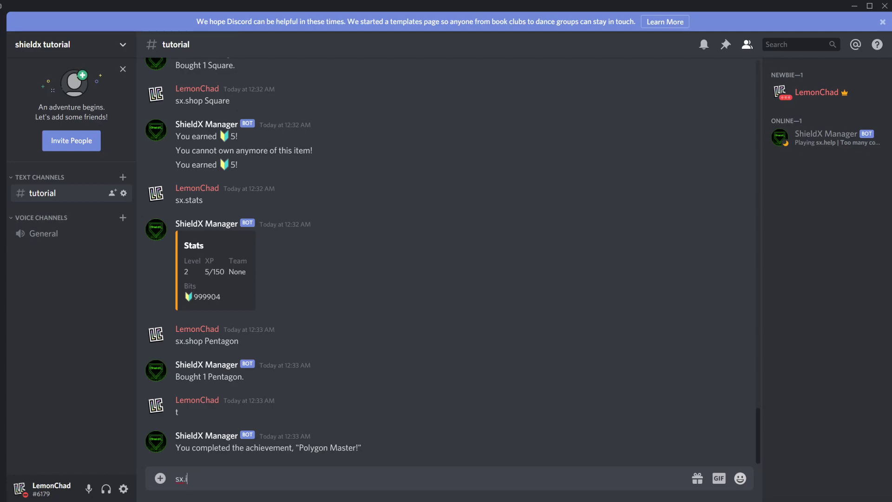
key(Return)
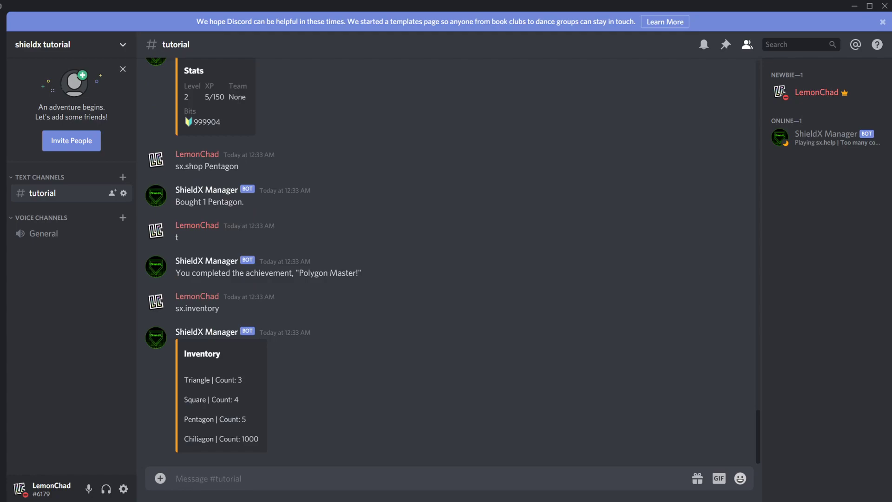
triple_click(221, 439)
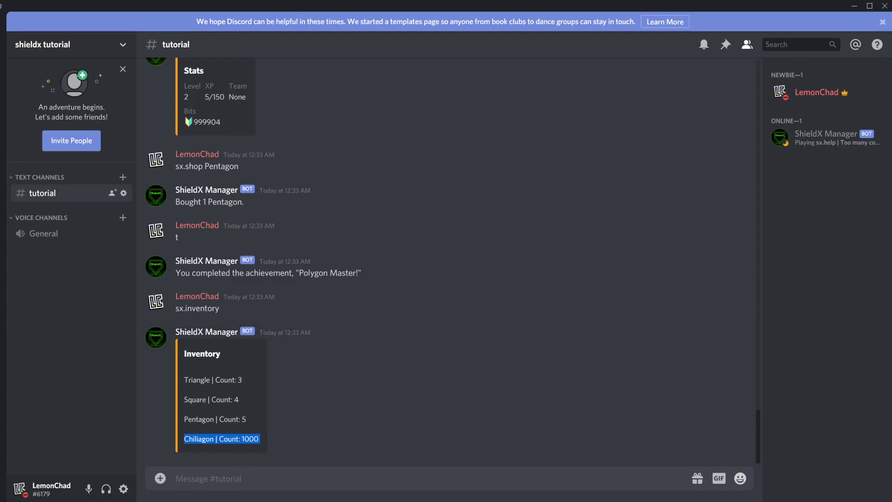
click(239, 476)
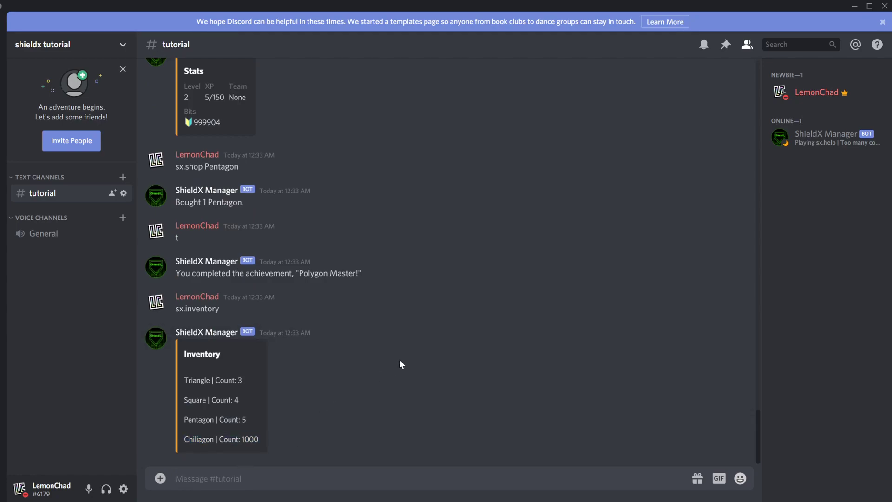
scroll(399, 359, up, 2)
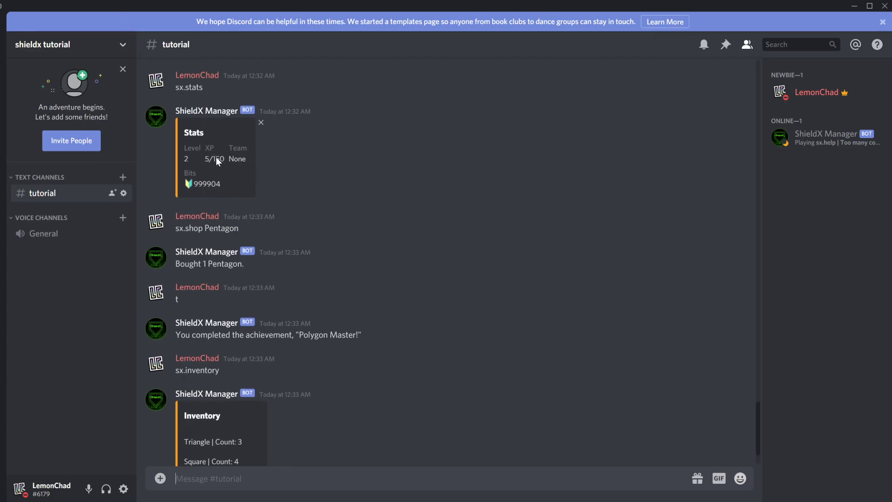
Step: Highlight the XP and bits values in the earlier Stats message
scroll(215, 157, up, 5)
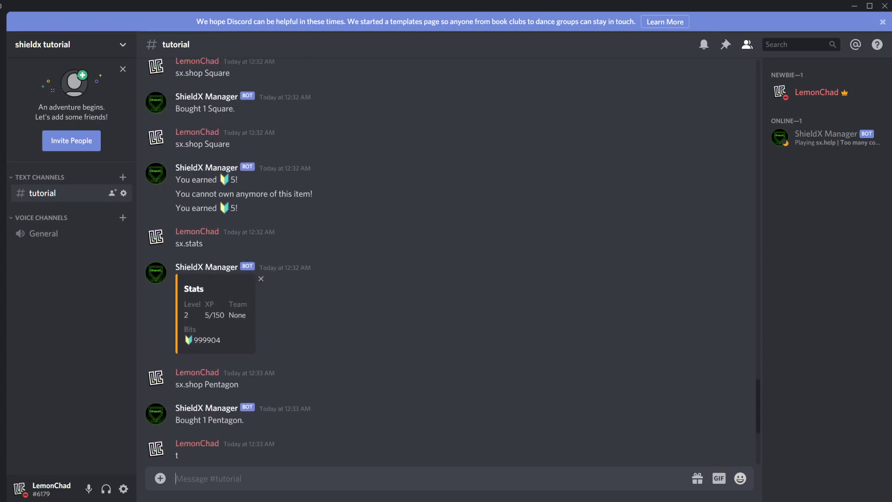
double_click(207, 315)
double_click(206, 340)
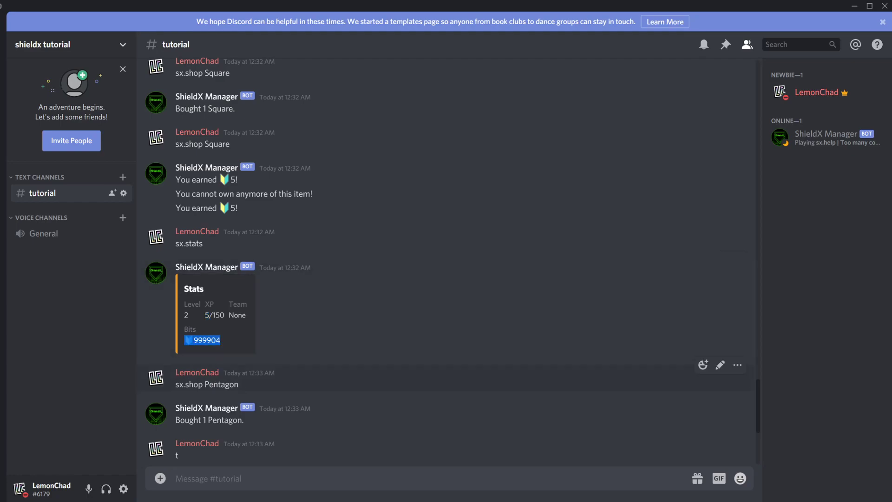
Step: Request the list of teams with sx.teams
click(255, 478)
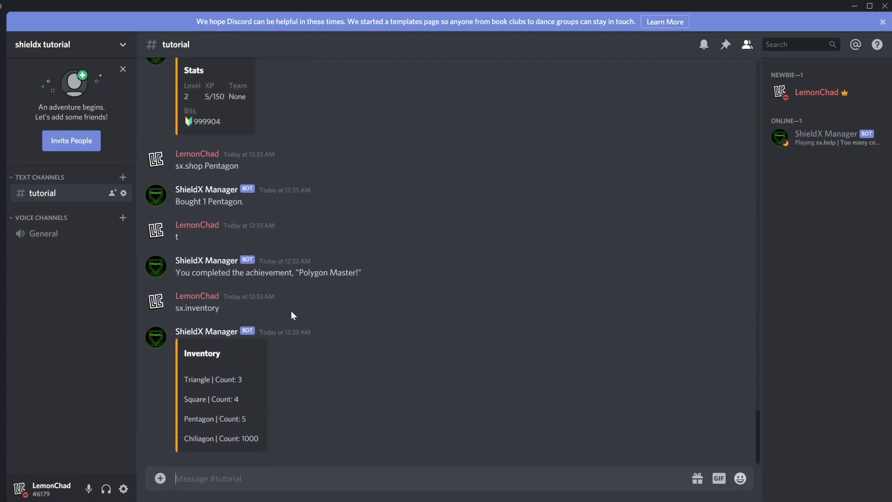
text(sx.teams)
key(Return)
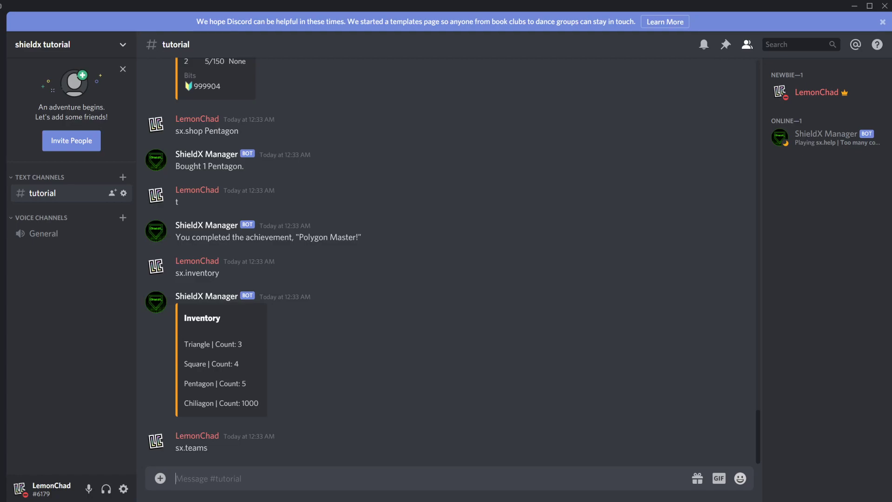
Step: Create and join a team named Tutorial with sx.join Tutorial
text(sx.join TeamName)
double_click(221, 479)
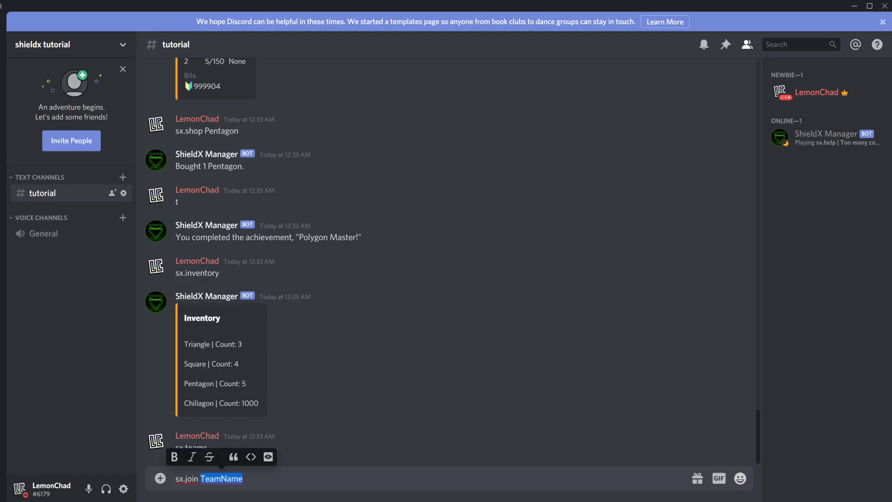
text(Tutorial)
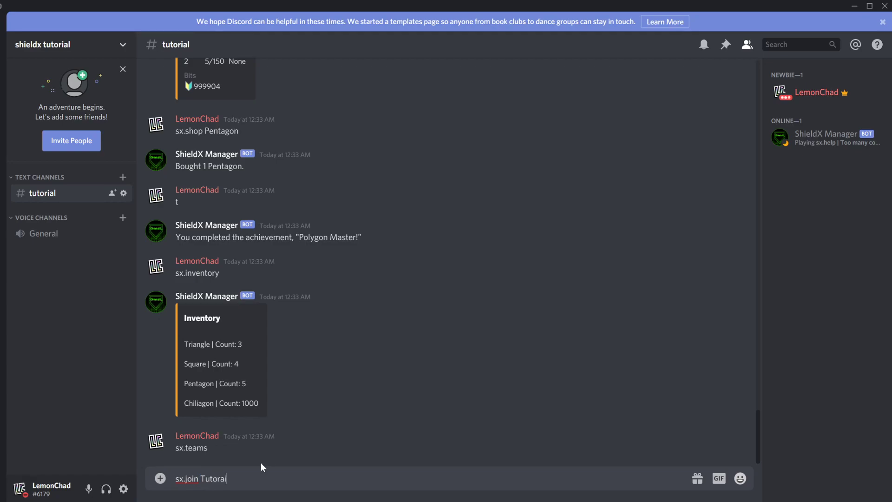
key(BackSpace)
key(BackSpace)
key(BackSpace)
text(ial)
key(Return)
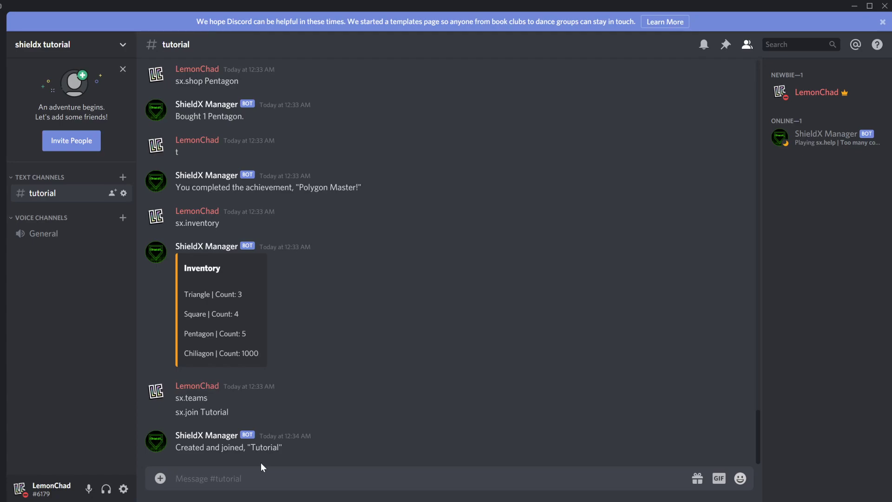
Step: Send sx.team, and list the teams and their points with sx.teams
text(sx.team)
key(Return)
text(s)
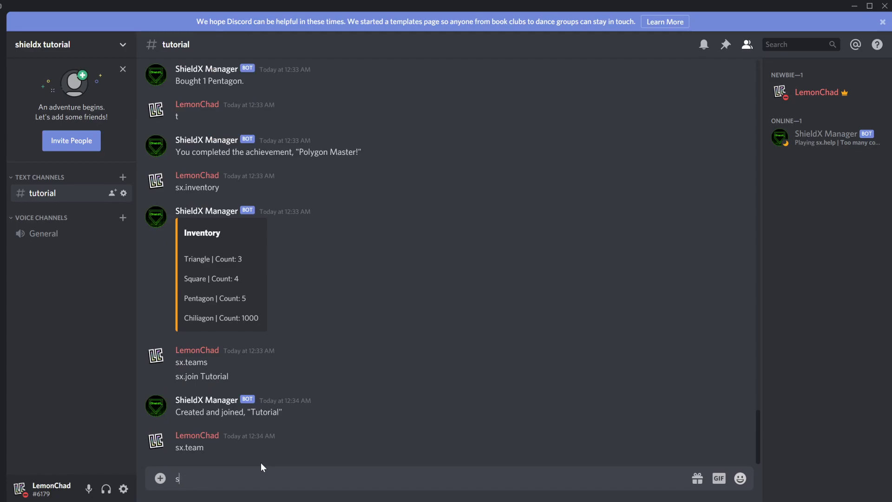
text(x.teams)
key(Return)
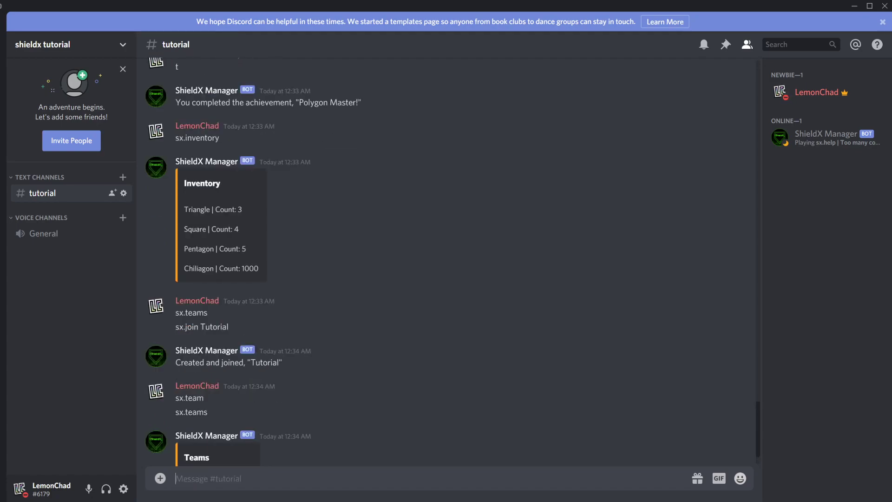
Step: Show the bot's general commands with sx.help
text(s)
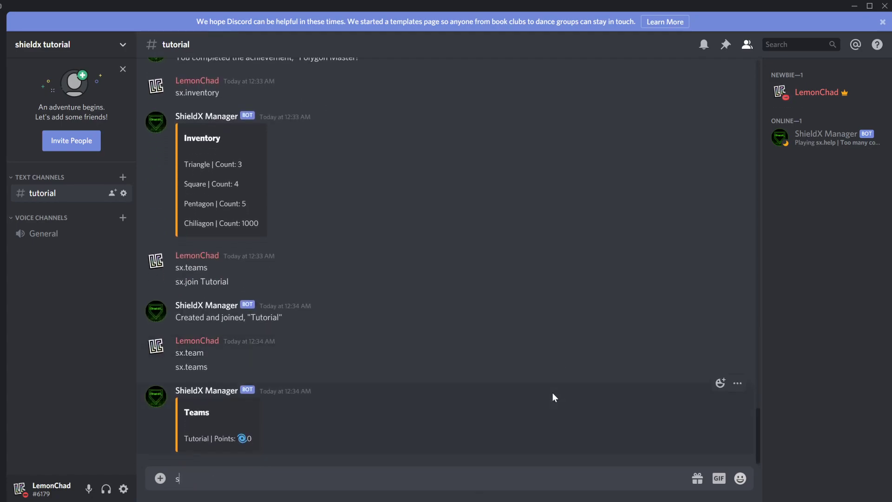
text(x.he)
key(BackSpace)
key(BackSpace)
text(help)
key(Return)
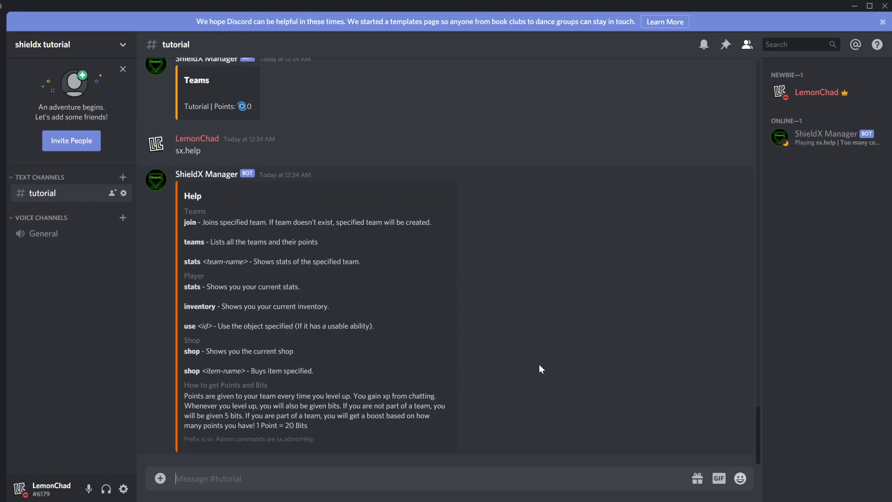
Step: Show the stats of the Tutorial team with sx.stats Tutorial
text(sx.stats Tutorai)
key(BackSpace)
key(BackSpace)
text(ial)
key(Return)
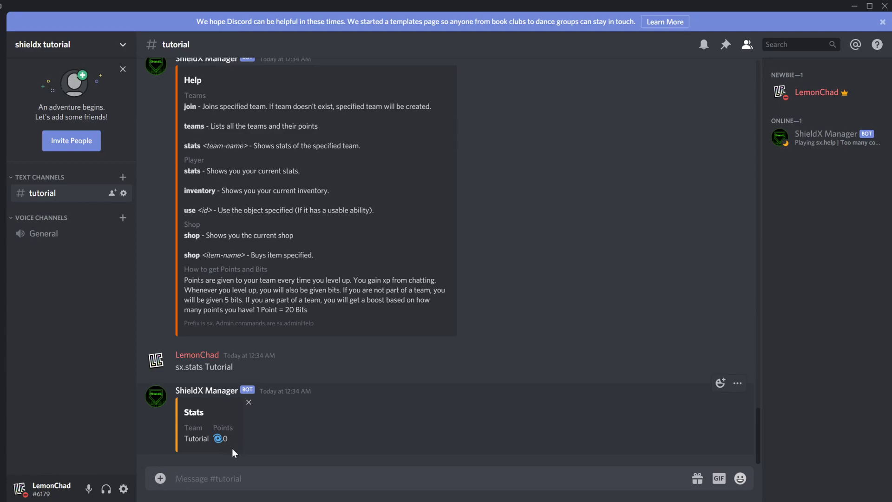
Step: List all teams again with sx.teams, and highlight the points in the Tutorial entry
text(sx.teams)
key(Return)
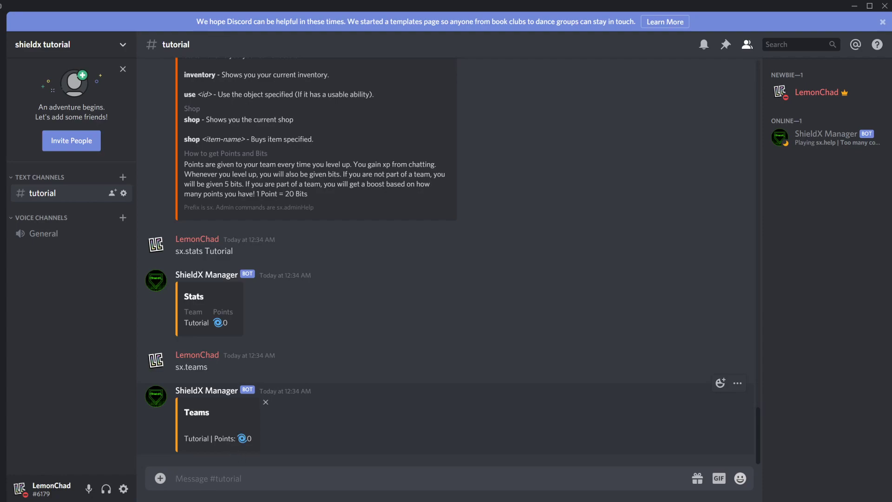
double_click(225, 438)
Step: Highlight the command list in the Help message, and review the earlier channel messages
scroll(437, 305, up, 3)
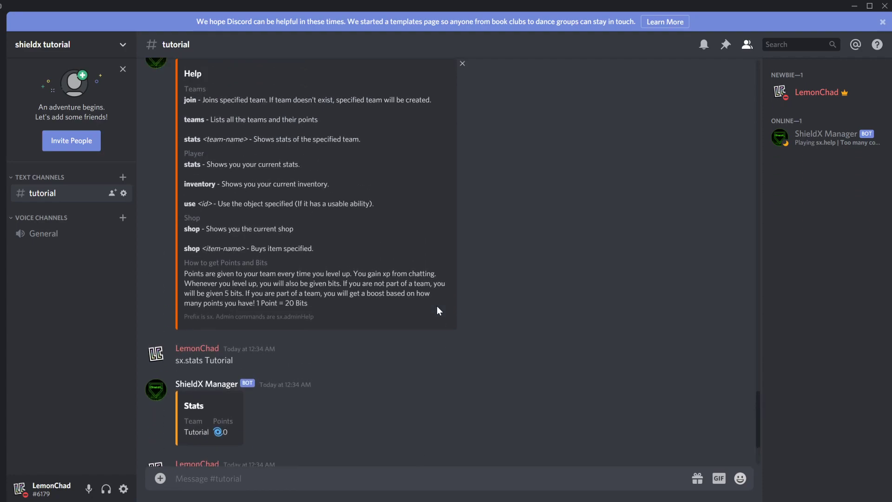
drag(281, 273, 181, 86)
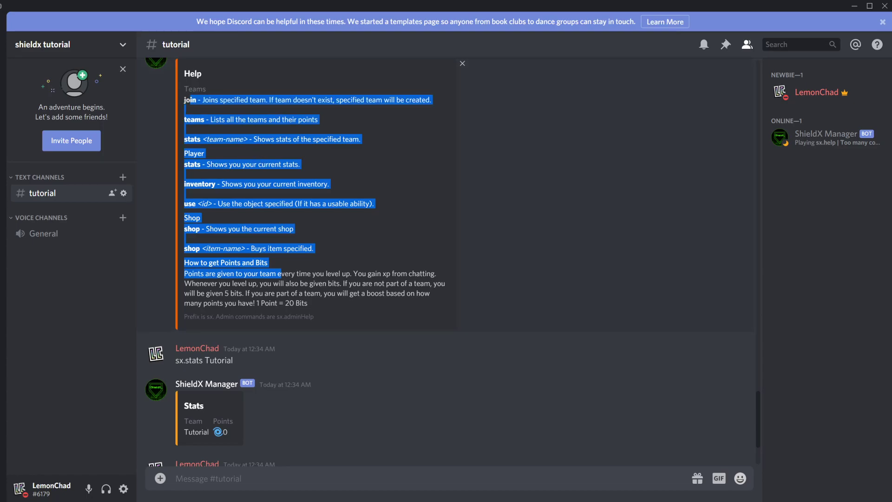
scroll(384, 265, up, 15)
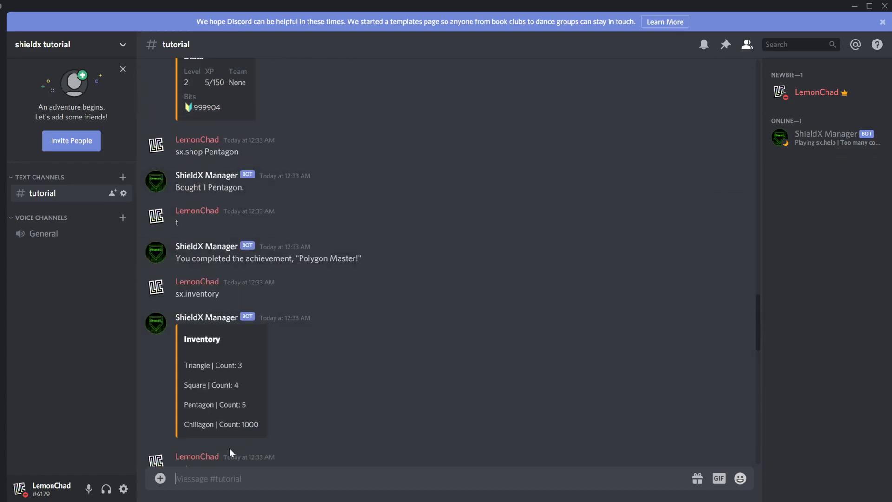
Step: List the admin commands with sx.adminHelp, and change the points emoji to :moneybag: with sx.pointEmoji
text(sx.adminHelp)
key(Return)
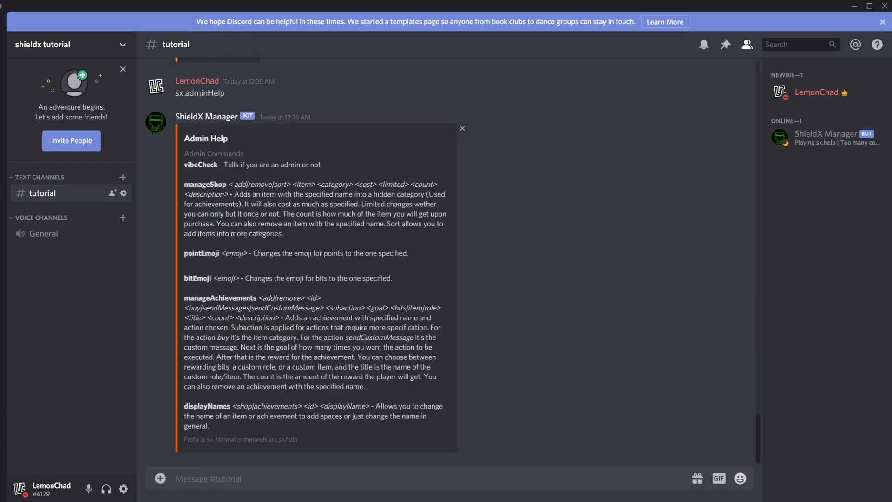
text(sx.pointEmoji)
click(741, 478)
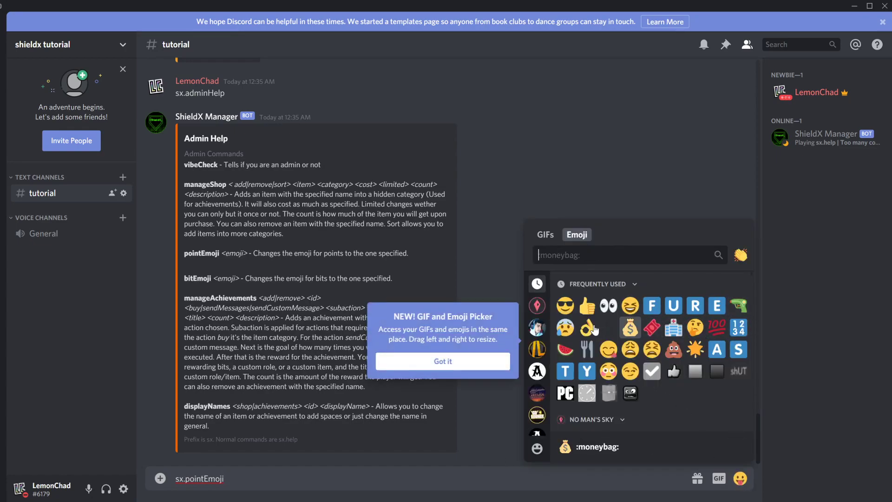
click(630, 329)
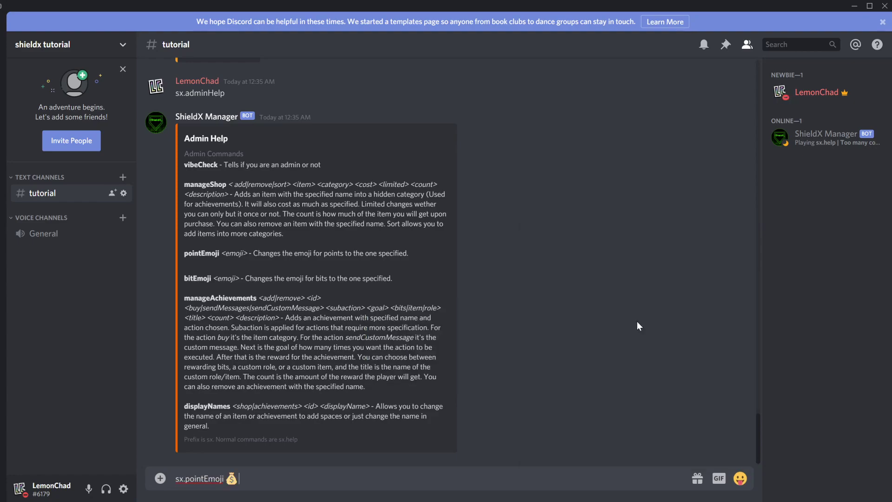
key(Return)
Step: Change the bits emoji to the red ticket with sx.bitEmoji
text(sx.bitEmoji)
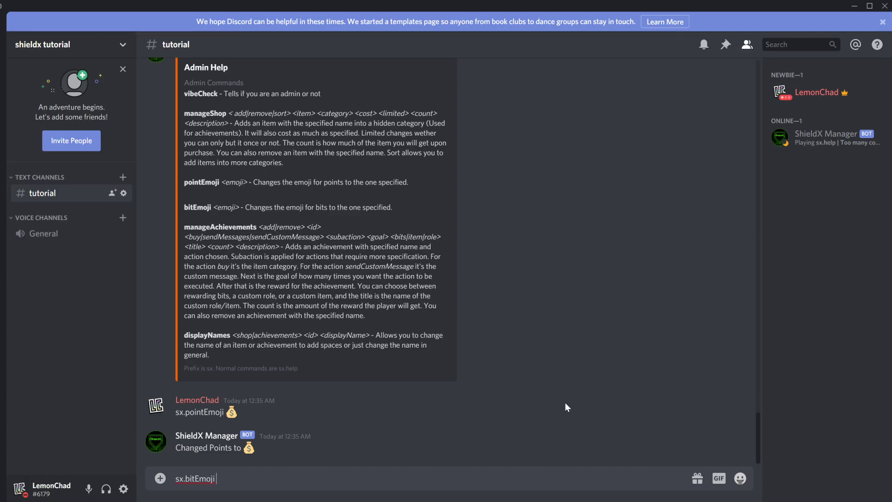
click(740, 479)
click(653, 324)
key(Return)
Step: Show the player stats with sx.stats, and highlight the bits value
text(sx.stats)
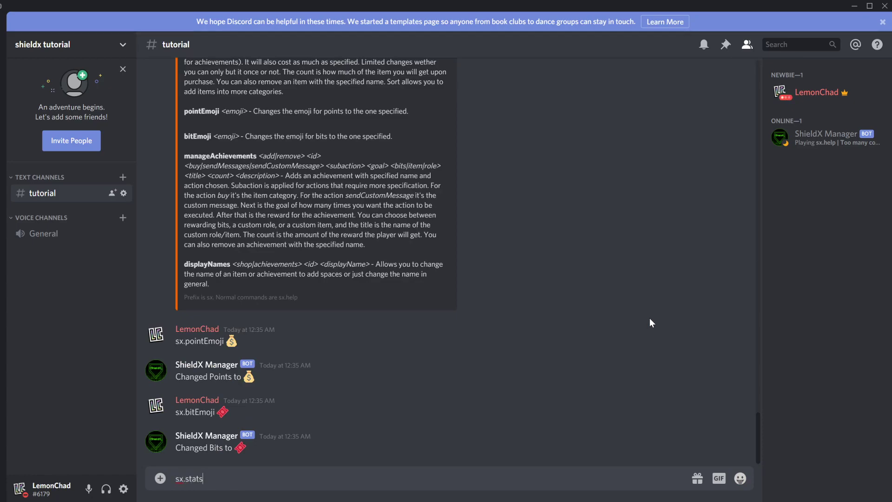
key(Return)
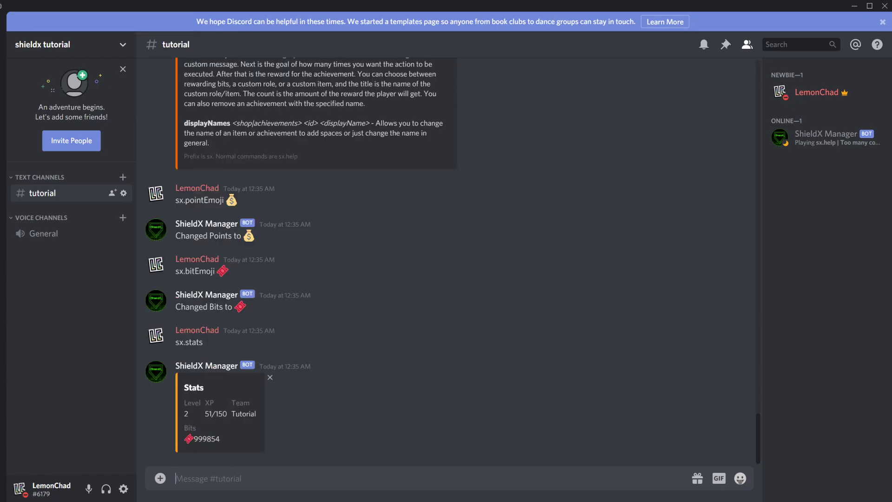
drag(194, 438, 248, 434)
Step: Check the Tutorial team's points emoji with sx.stats Tutorial, and review the earlier Help and Admin Help messages
text(sx.stats Tutorial)
key(Return)
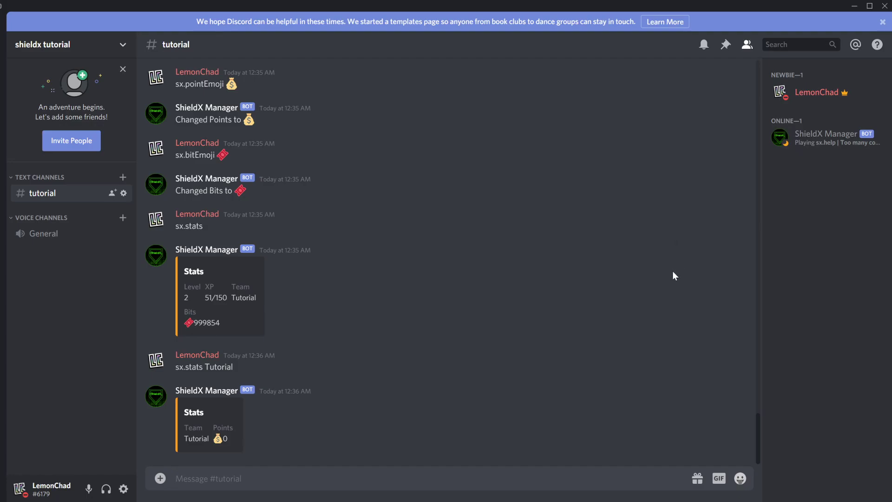
scroll(281, 397, up, 12)
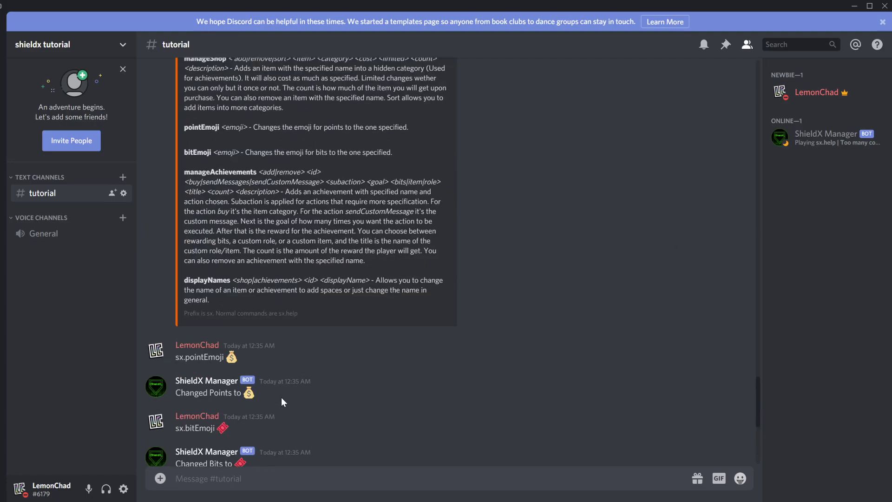
scroll(347, 313, up, 8)
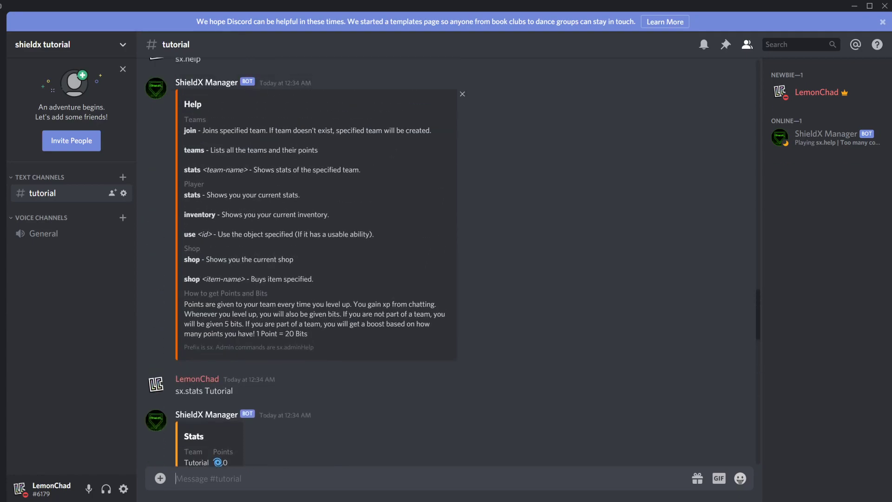
scroll(325, 330, down, 8)
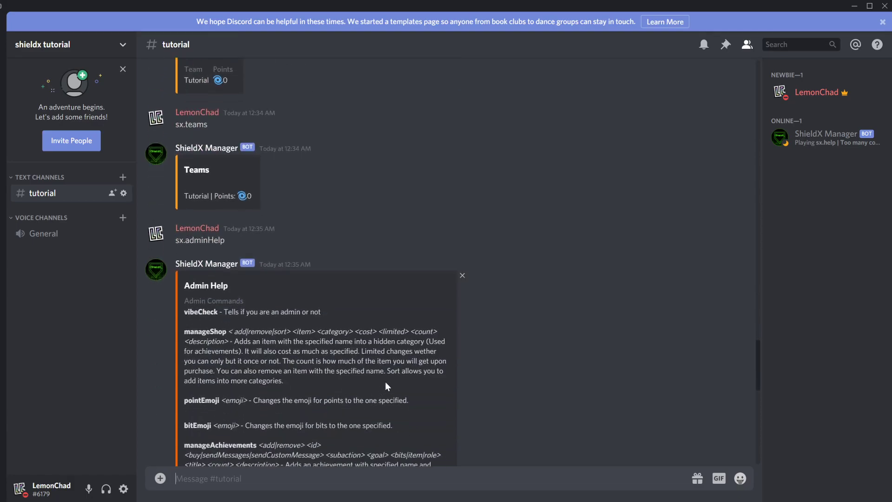
scroll(385, 387, down, 10)
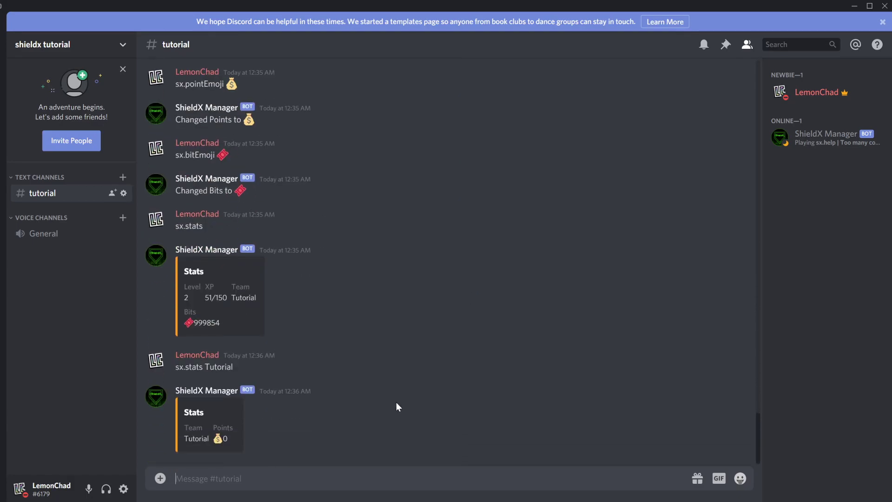